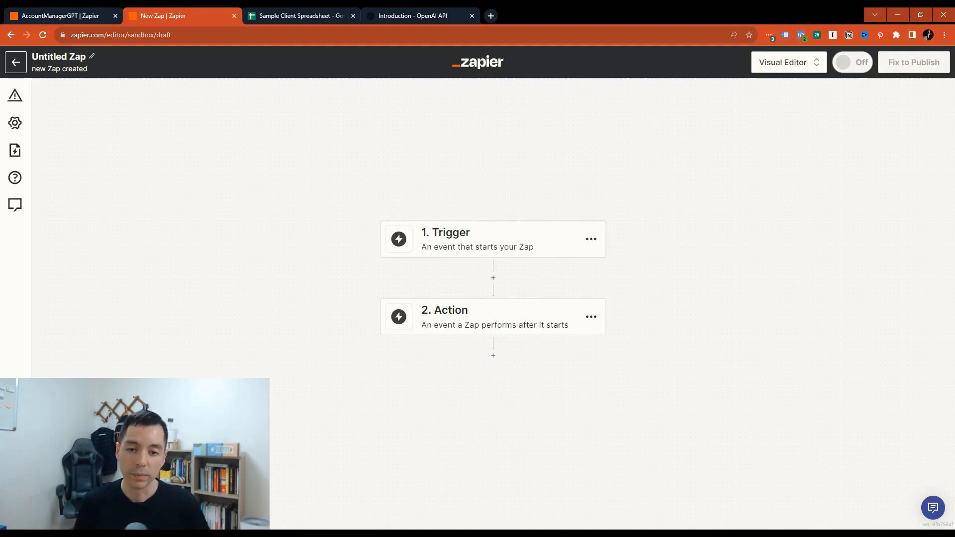
Check the trigger of the AccountManagerGPT Zap, and set Schedule as the trigger app of the new untitled Zap
key("ctrl+shift+Tab")
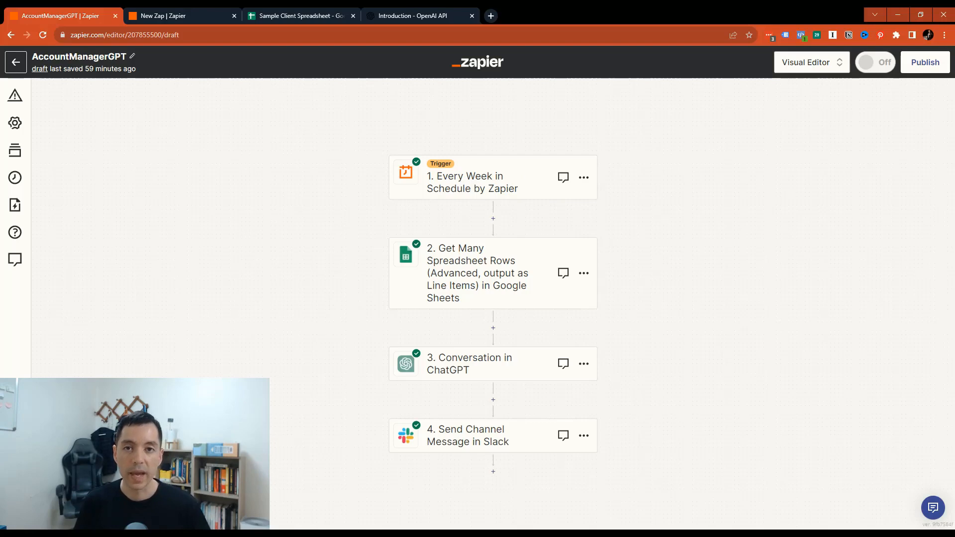
left_click(488, 184)
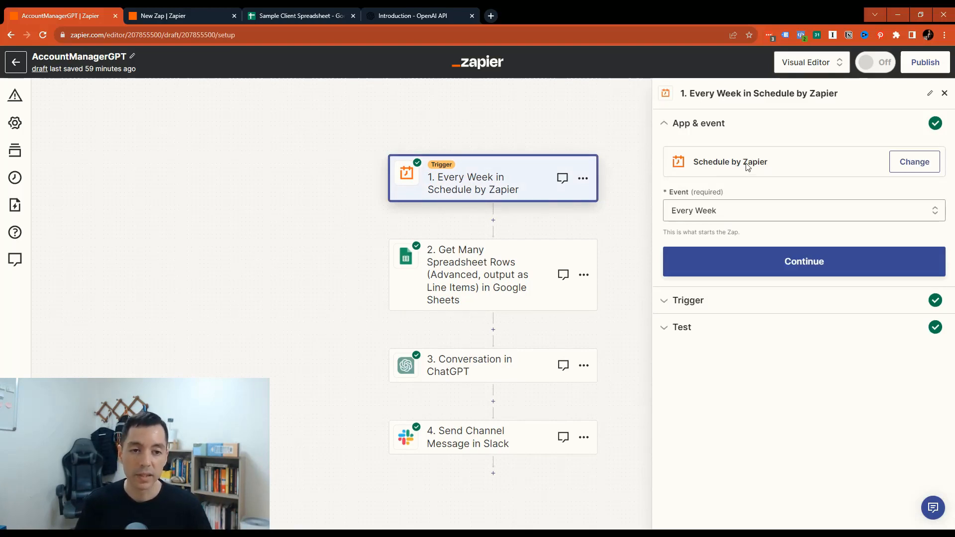
left_click(134, 10)
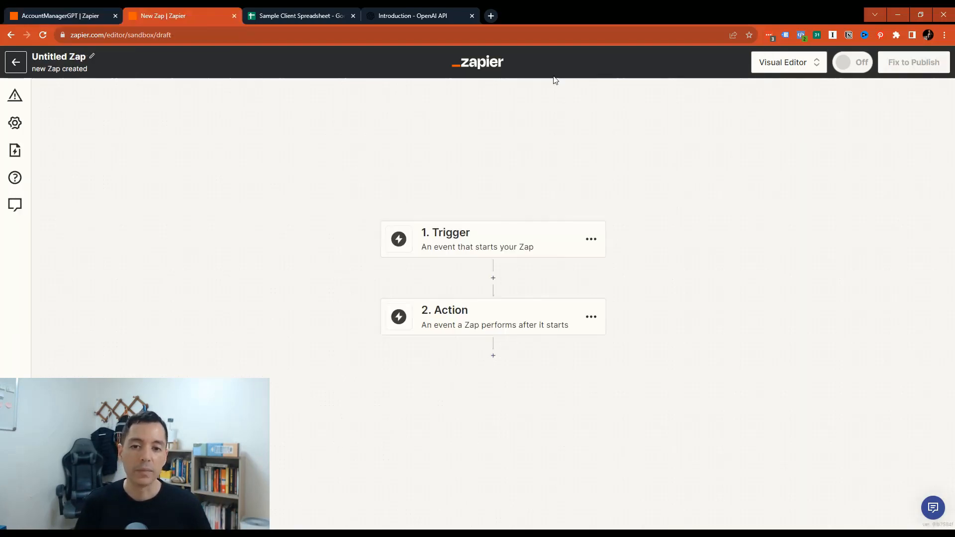
left_click(481, 235)
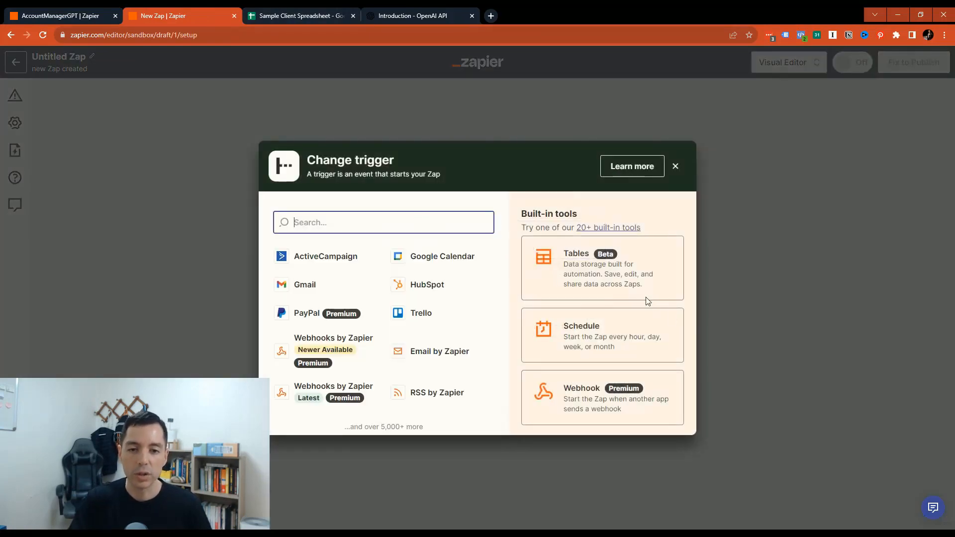
left_click(595, 347)
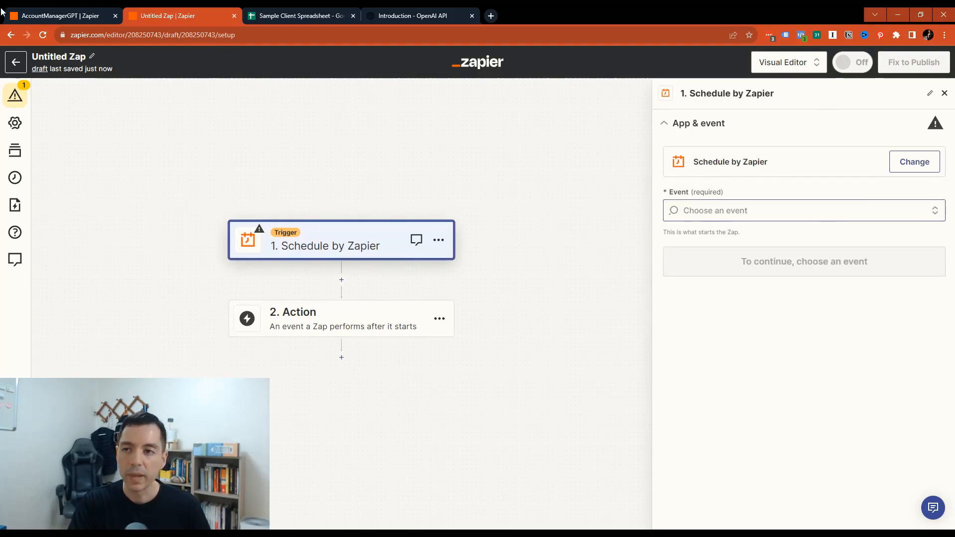
In the AccountManagerGPT Zap, choose Every Week as the schedule trigger's event and open its Google Sheets step
left_click(89, 18)
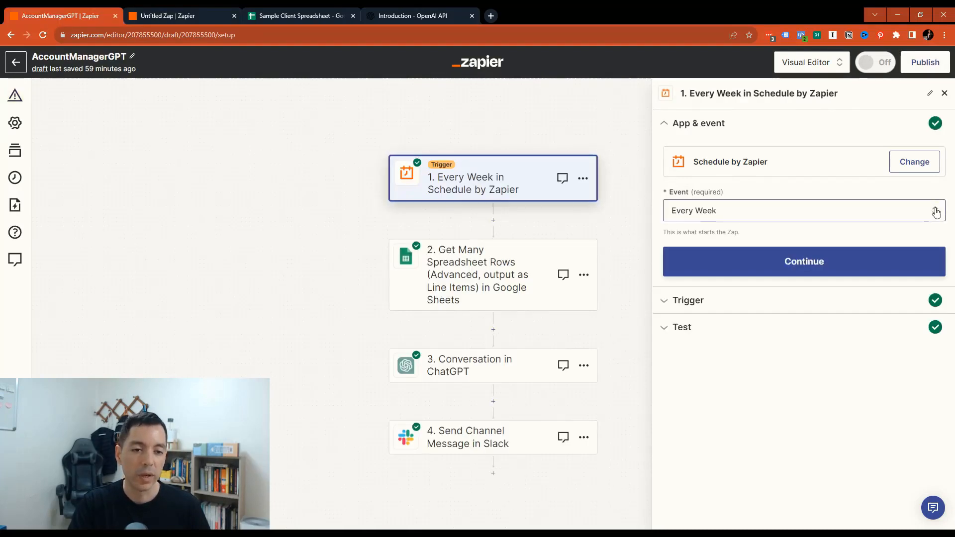
left_click(936, 211)
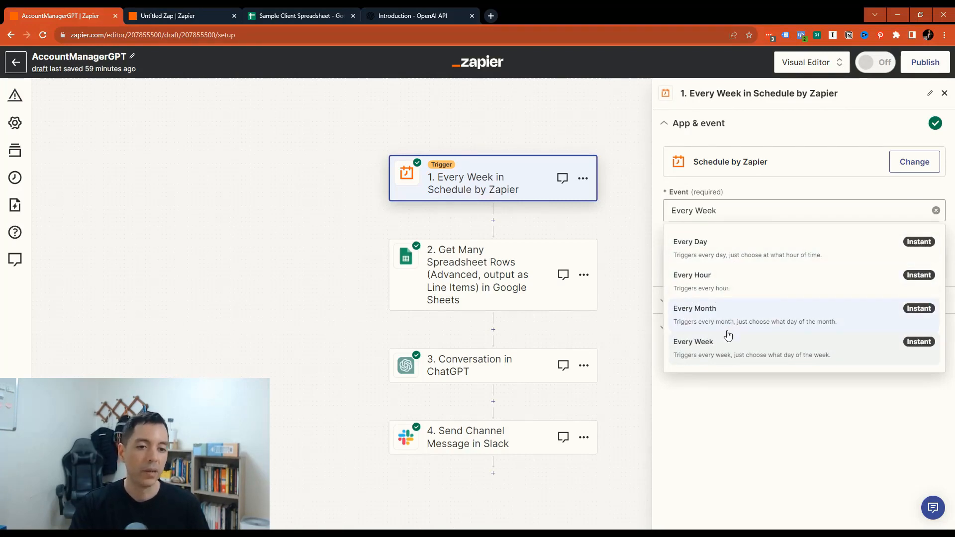
left_click(720, 355)
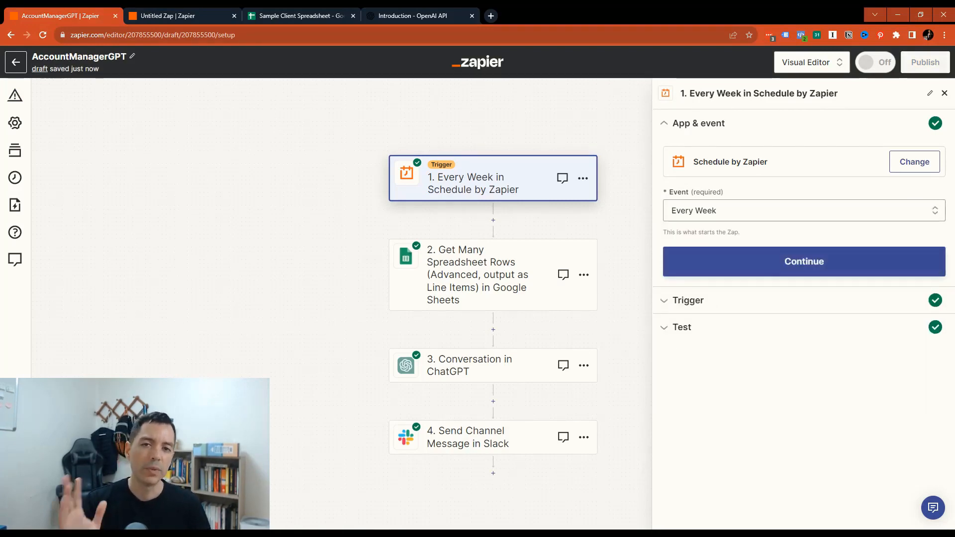
left_click(497, 289)
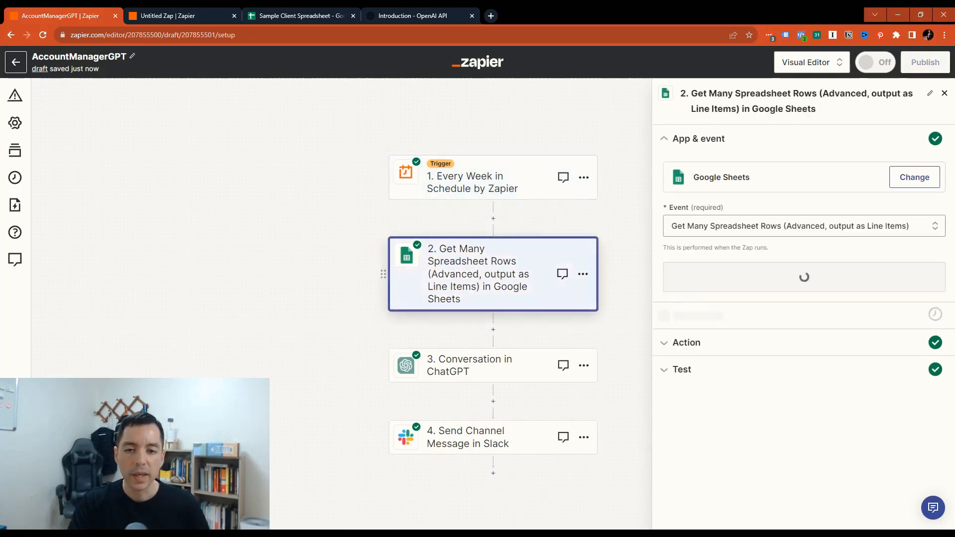
Switch to the Sample Client Spreadsheet in Google Sheets and examine its column headers and both weekly data rows
left_click(295, 11)
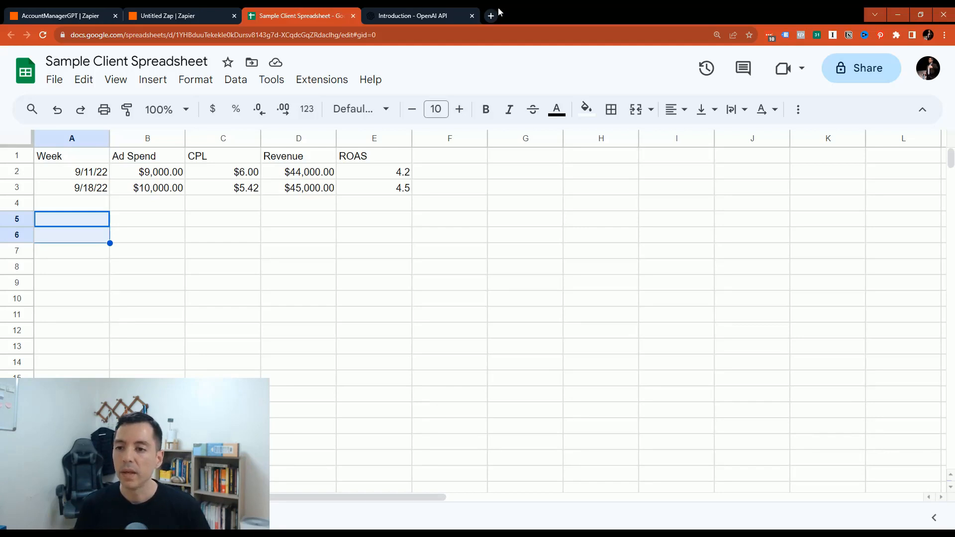
left_click(67, 155)
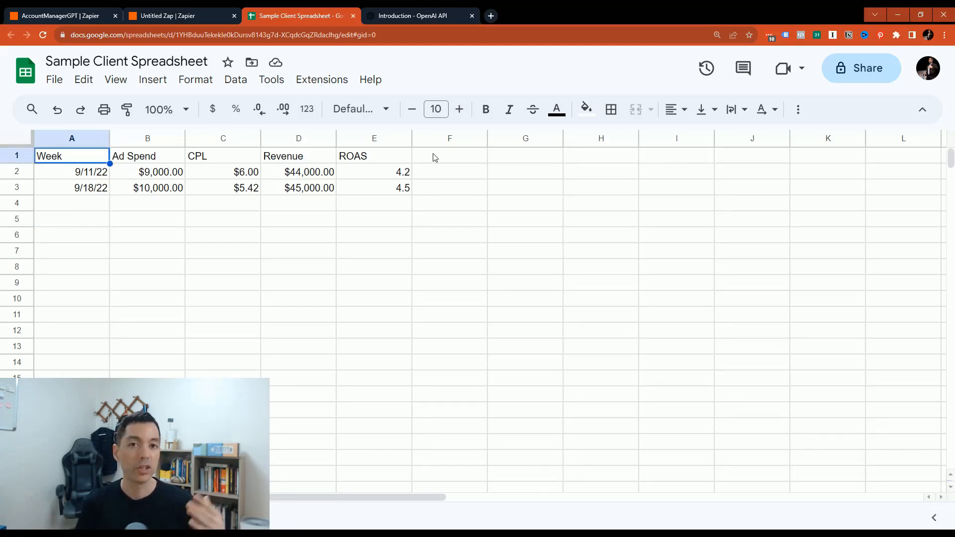
left_click(74, 172)
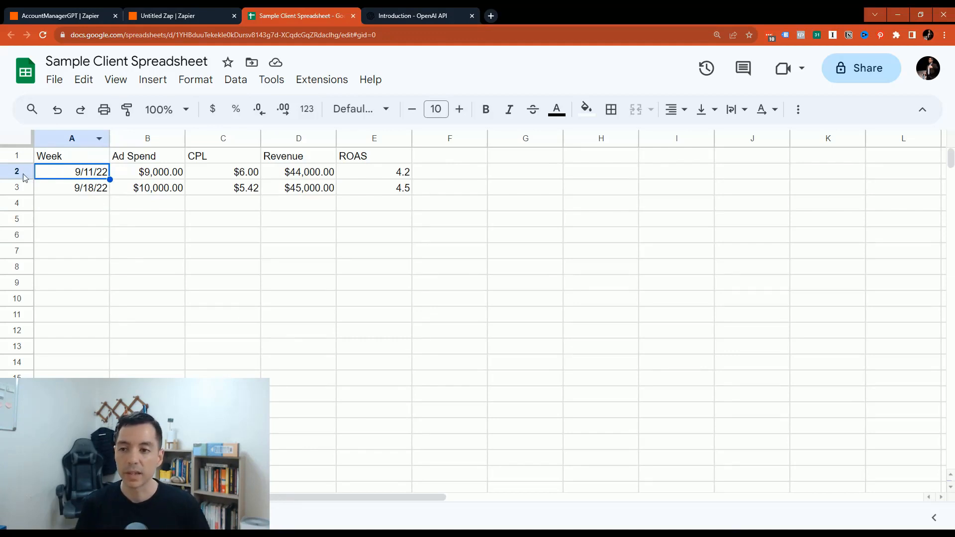
left_click(384, 172, "shift")
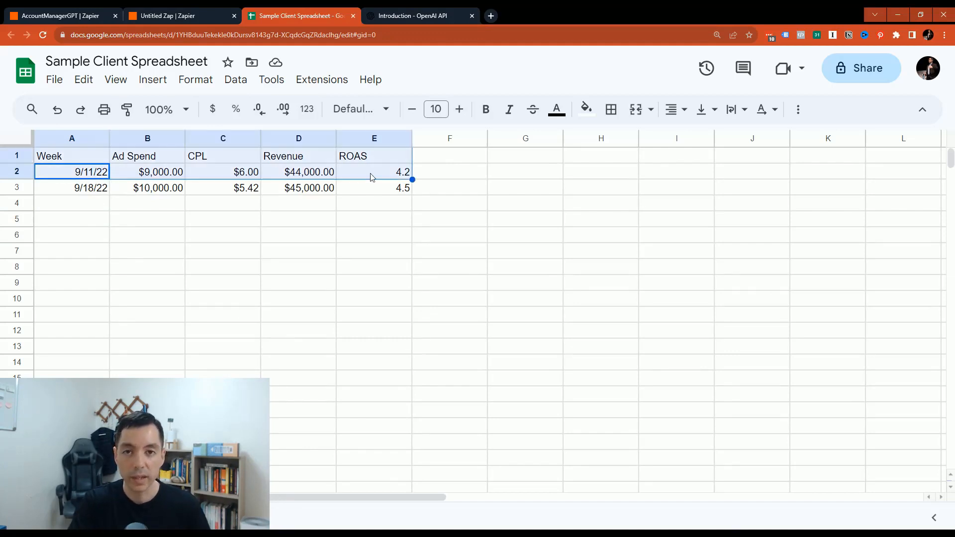
left_click(75, 202)
left_click(181, 192)
left_click(406, 193)
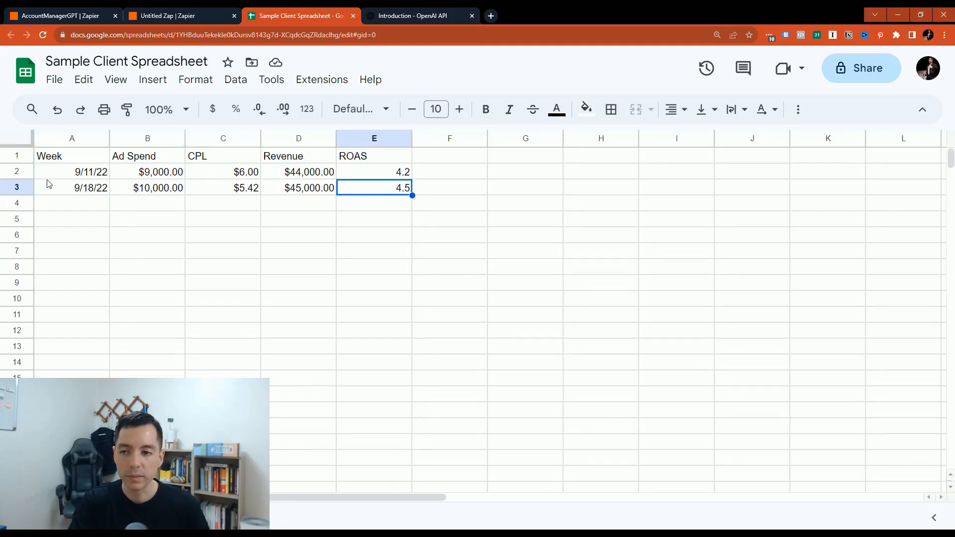
left_click(93, 192)
left_click(159, 190)
left_click(326, 187)
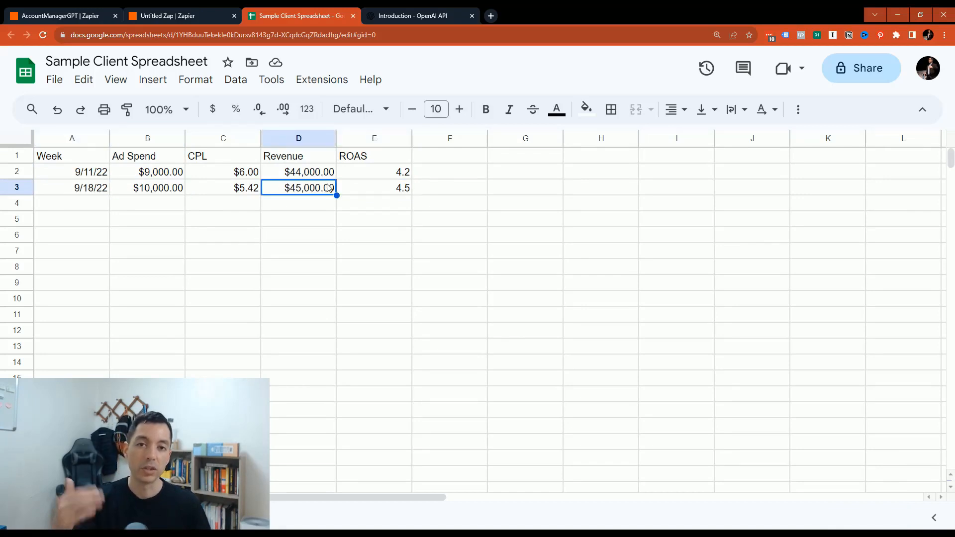
left_click(375, 194)
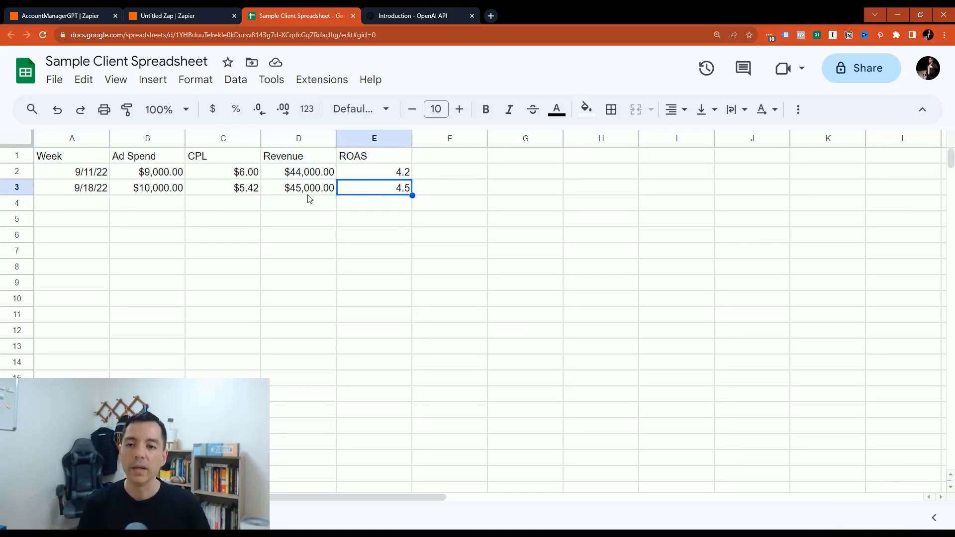
left_click(234, 189)
left_click(78, 204)
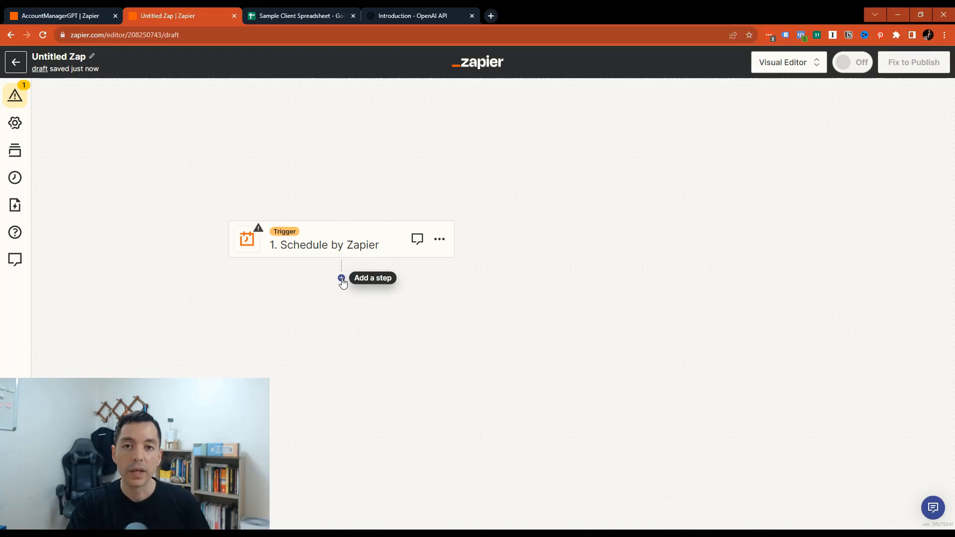
Add a Google Sheets action step below the Schedule trigger in the untitled Zap
left_click(341, 279)
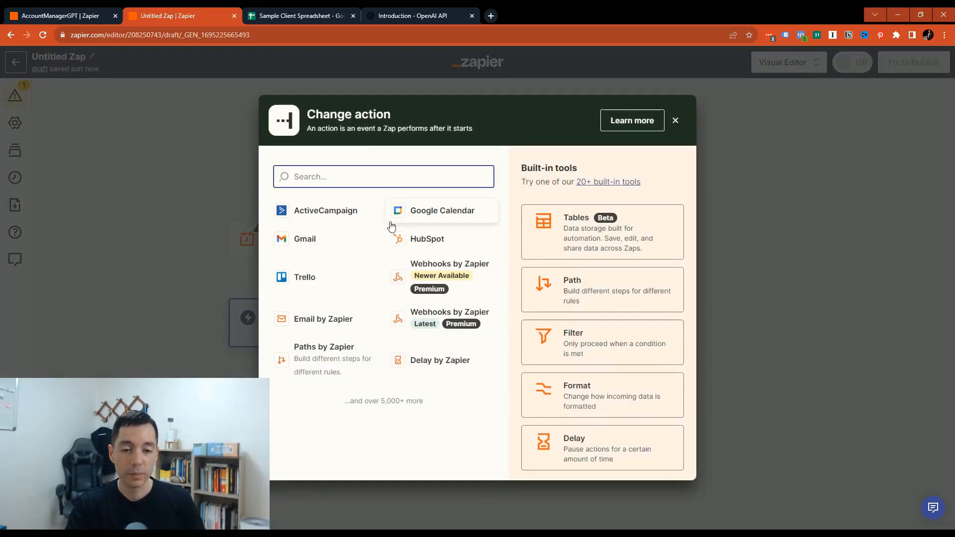
left_click(72, 11)
left_click(176, 11)
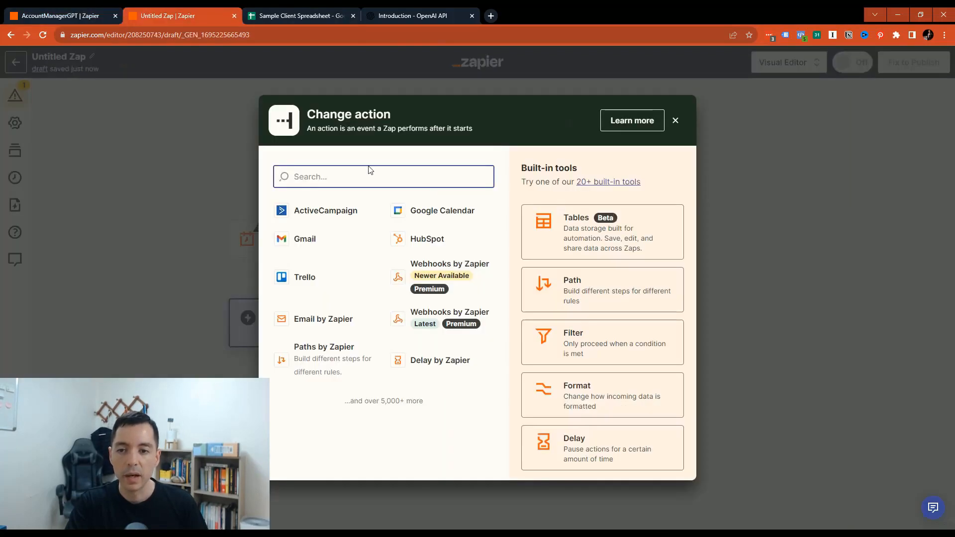
type("sheet")
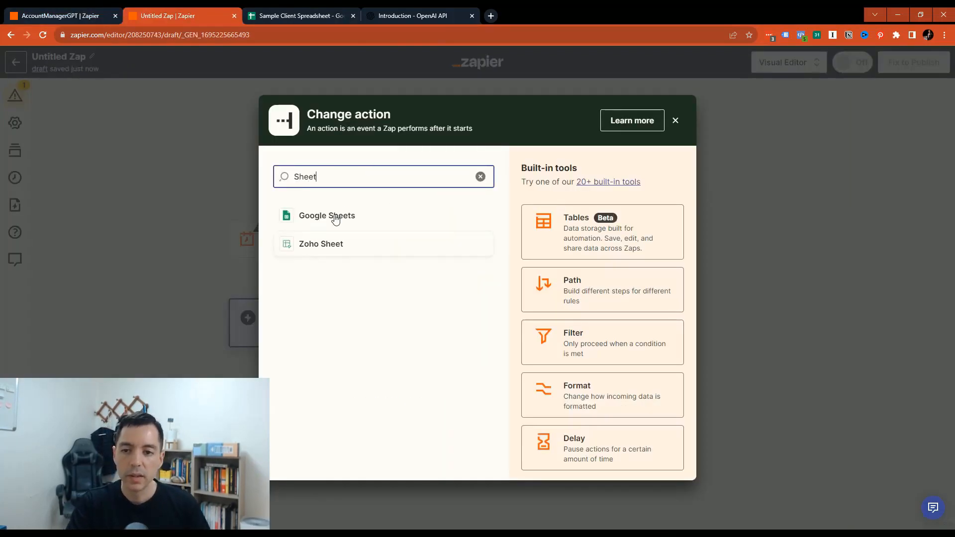
left_click(331, 216)
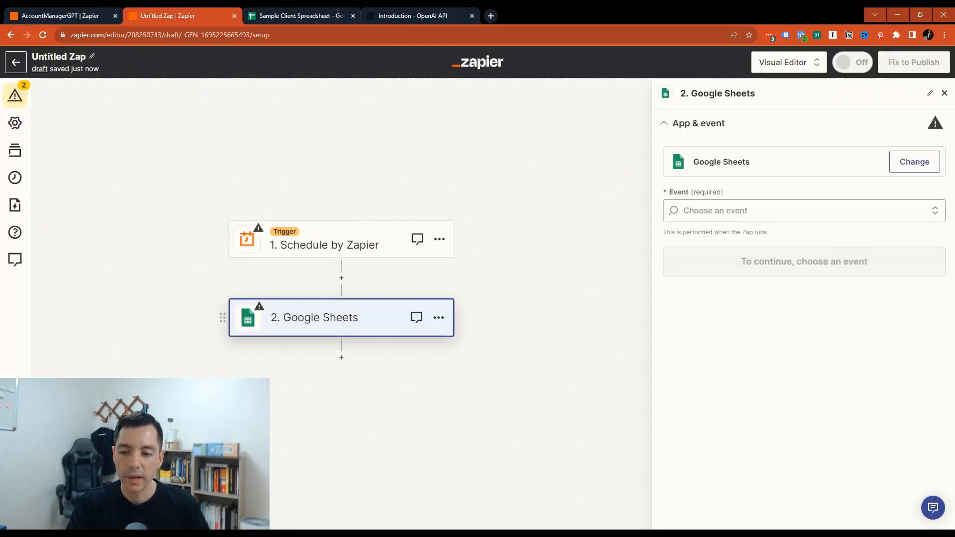
Set the Google Sheets step's event to Get Many Spreadsheet Rows (Advanced, output as Line Items)
left_click(344, 244)
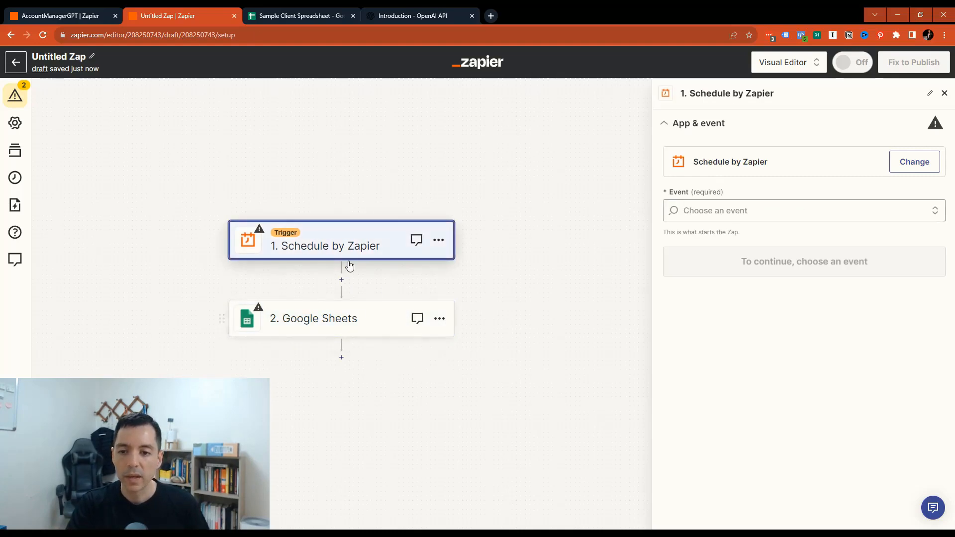
left_click(363, 314)
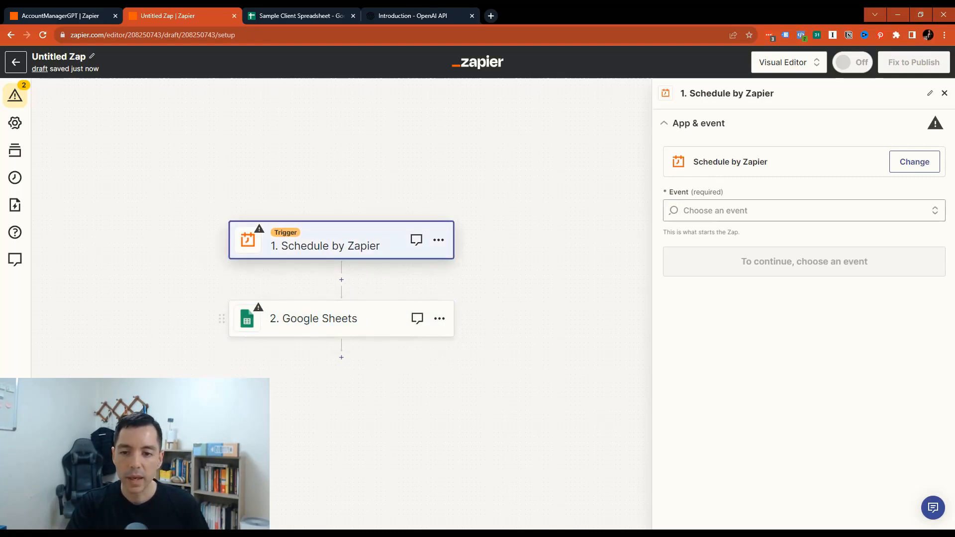
left_click(931, 210)
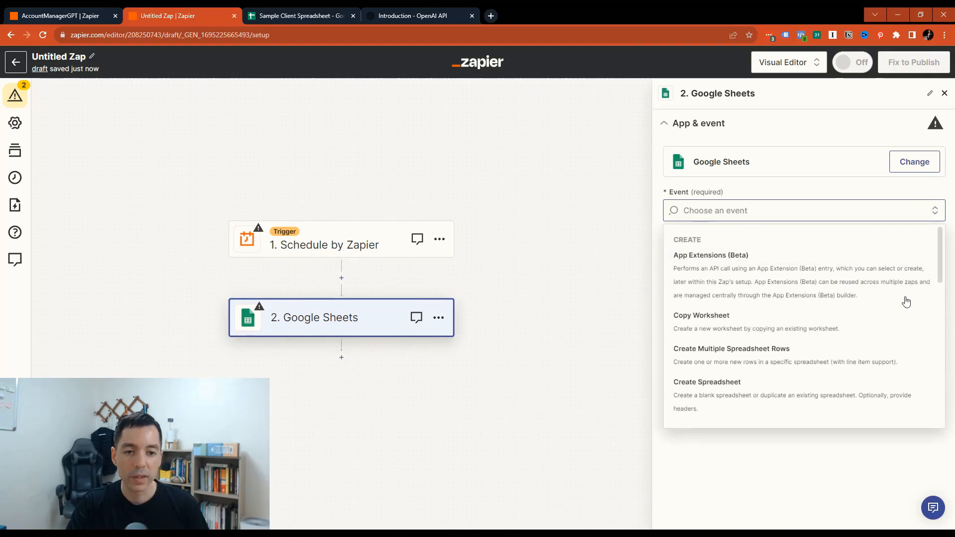
scroll(888, 281, "down", 2)
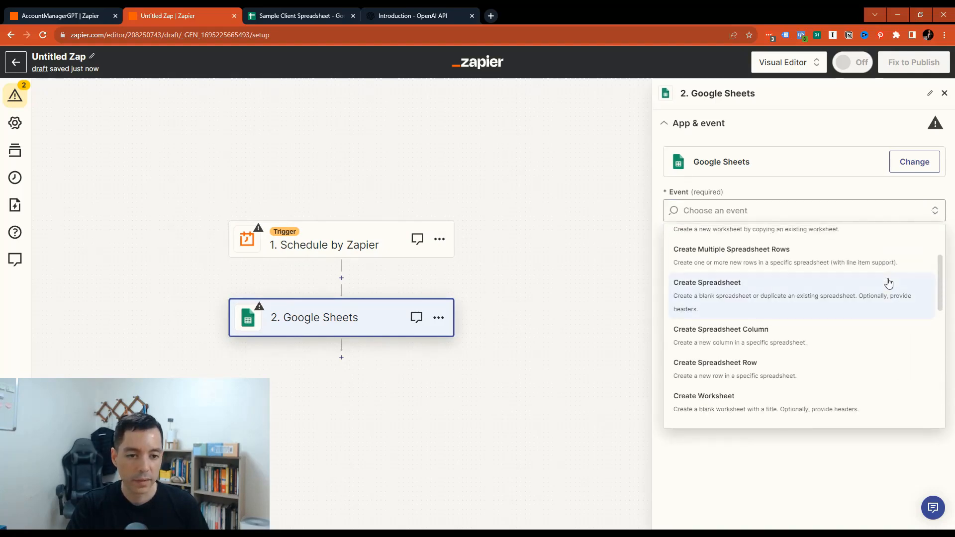
scroll(796, 309, "down", 8)
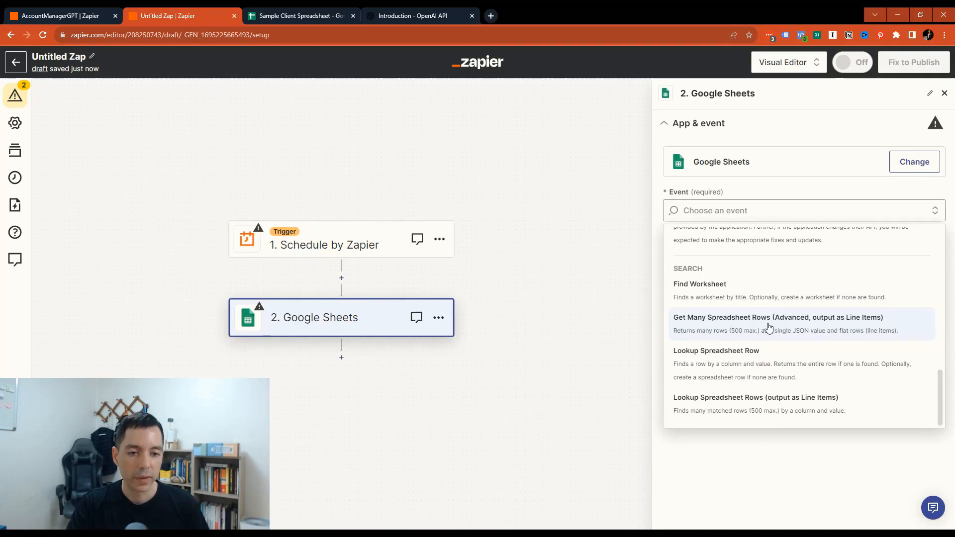
scroll(707, 343, "up", 1)
scroll(725, 326, "down", 1)
left_click(725, 326)
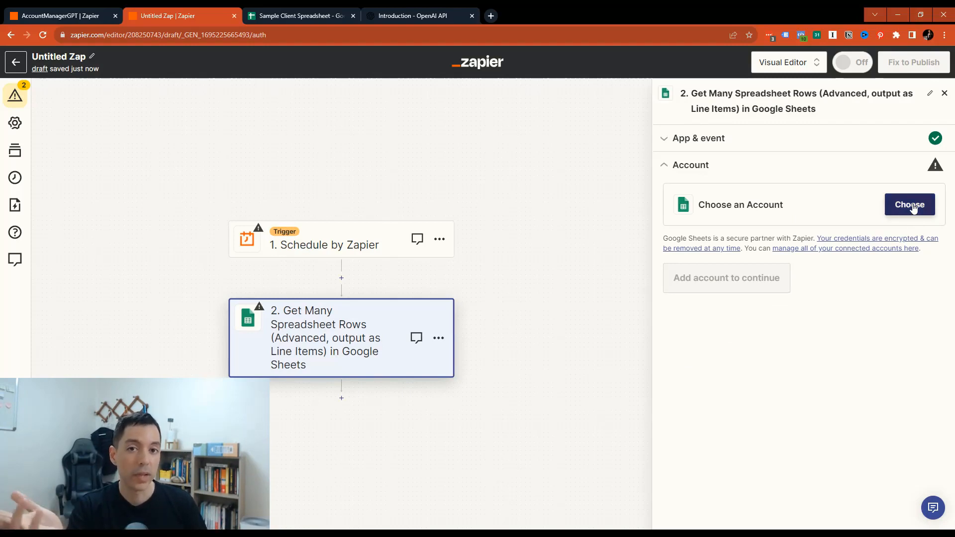
Choose the Google Sheets account and set the action's source to Sheet1 of Sample Client Spreadsheet
left_click(909, 204)
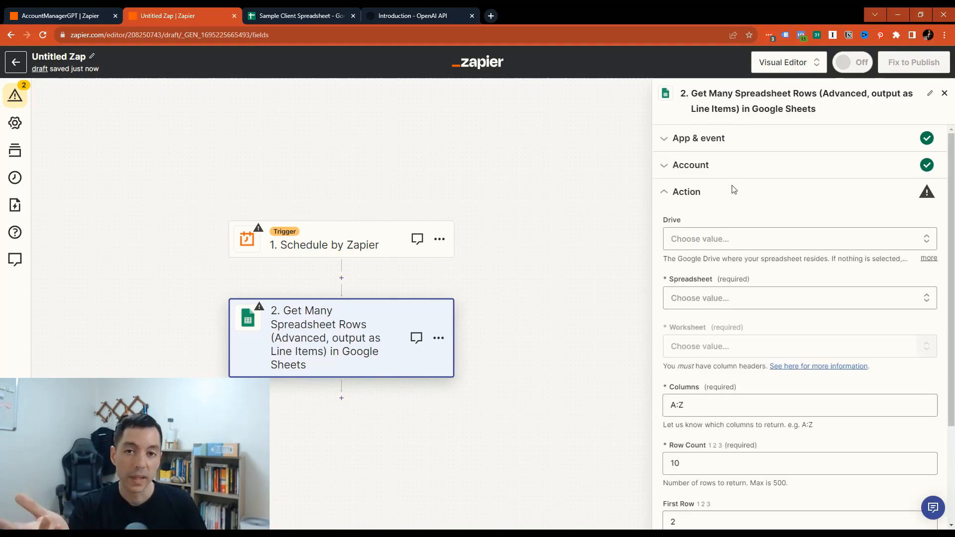
scroll(791, 260, "down", 1)
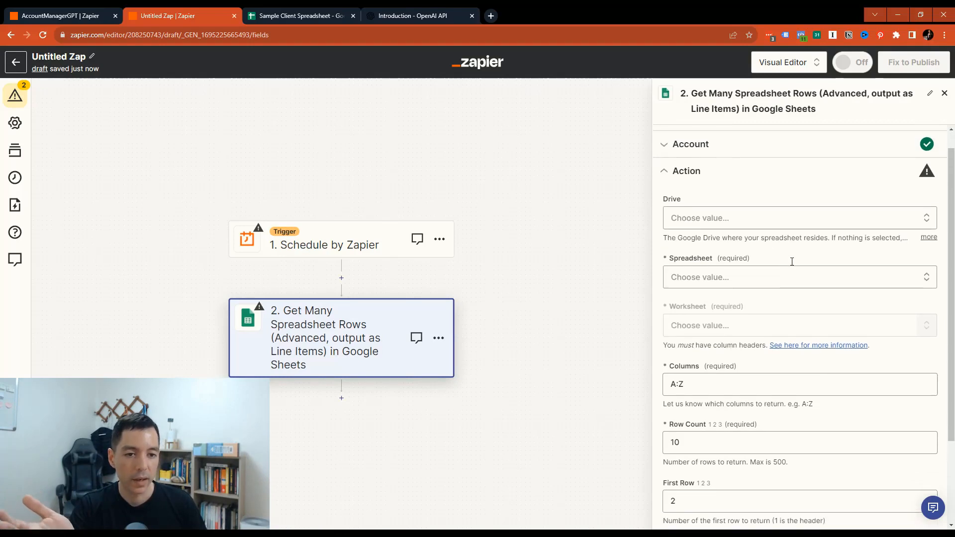
scroll(792, 262, "down", 1)
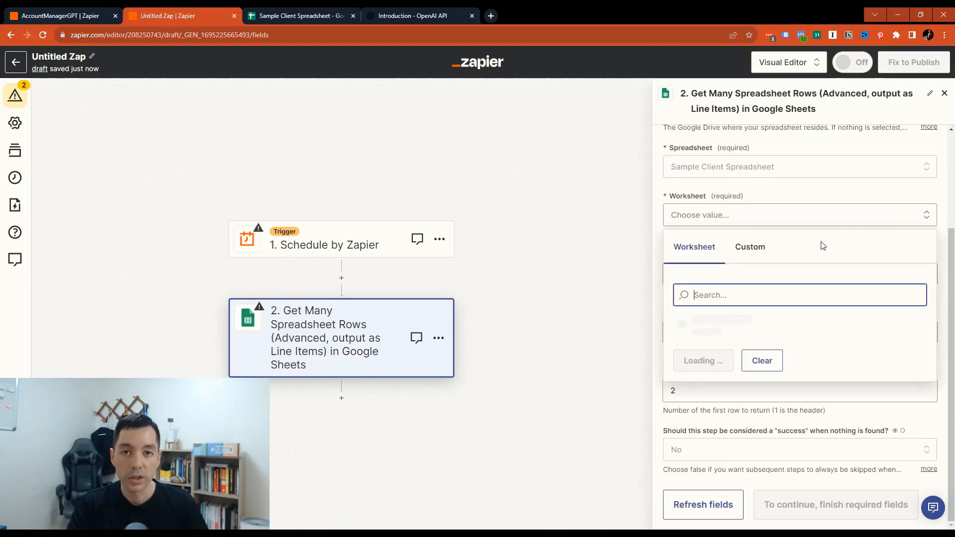
left_click(706, 323)
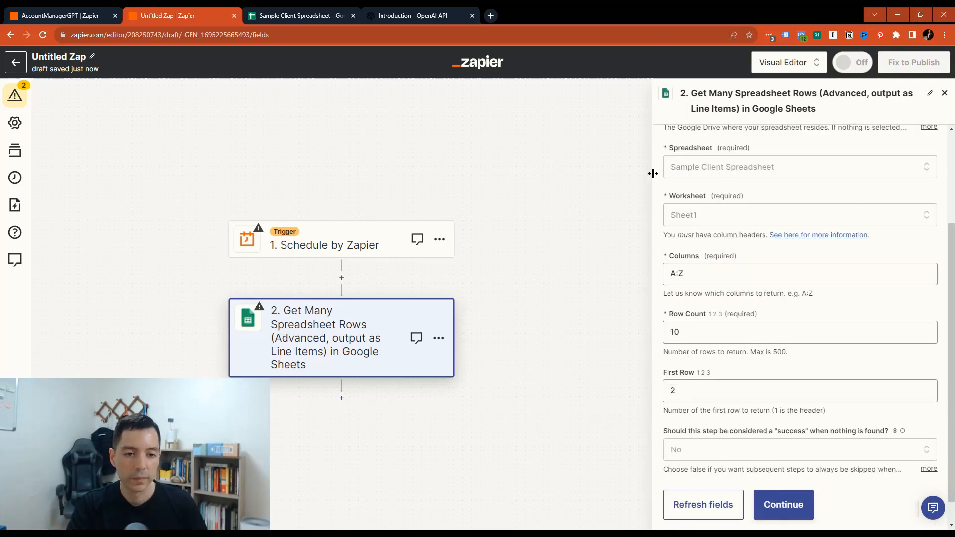
Review the action's column and row settings against the data layout of the Sample Client Spreadsheet
scroll(661, 169, "up", 2)
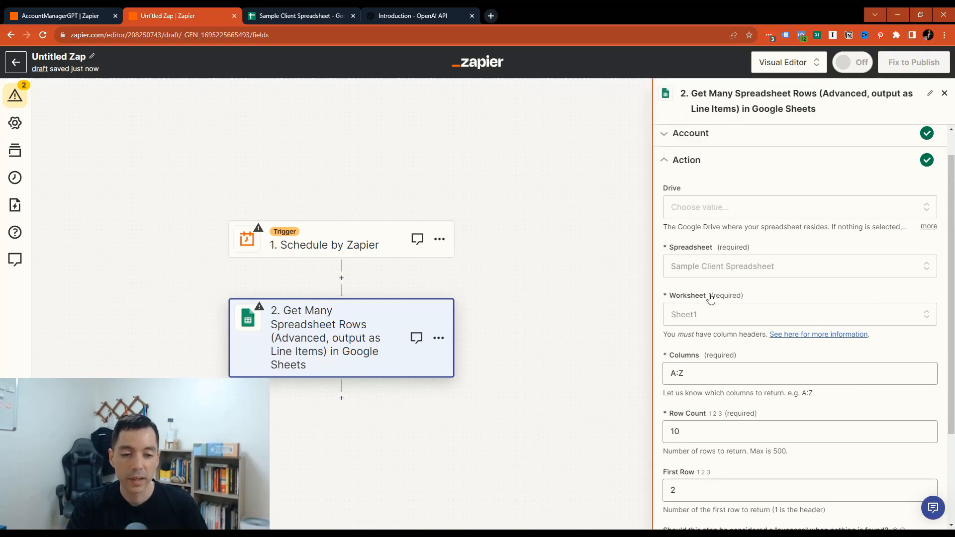
scroll(709, 296, "down", 1)
scroll(703, 298, "down", 1)
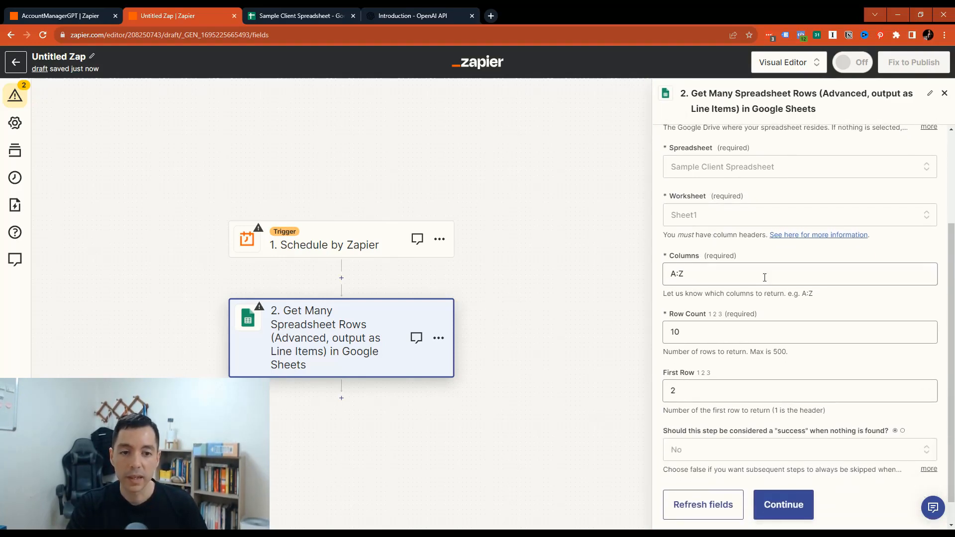
left_click(263, 15)
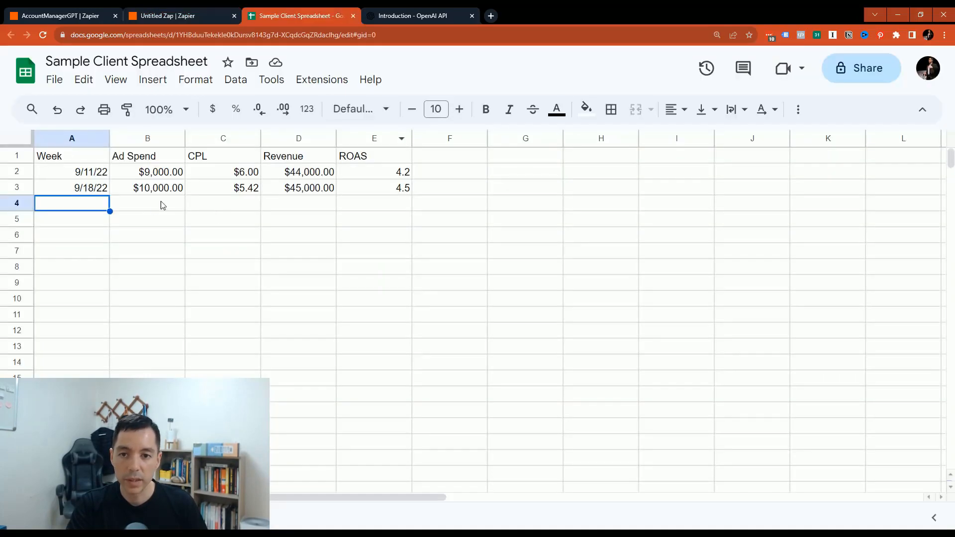
left_click(169, 15)
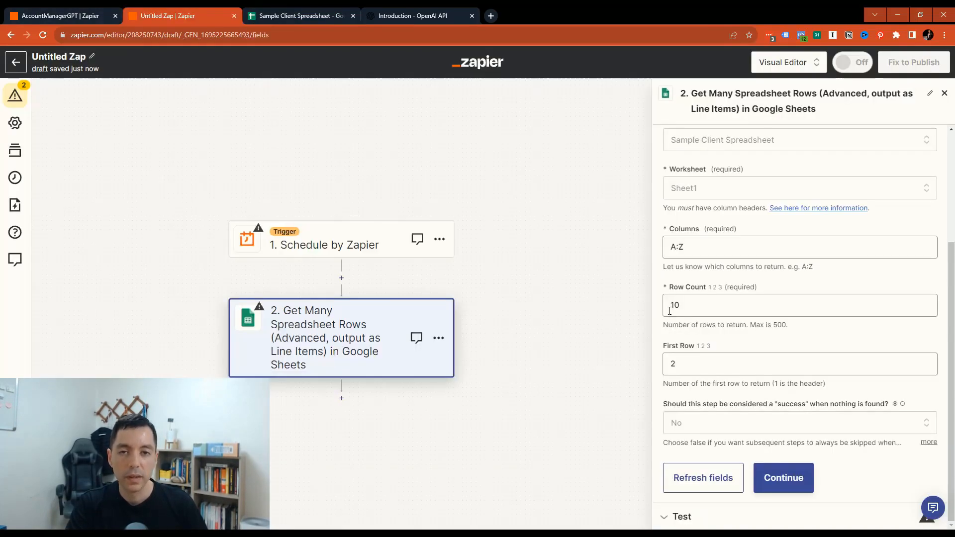
Accept columns A:Z, a row count of 10 and first row 2, and continue the Google Sheets step to its test
scroll(685, 382, "down", 1)
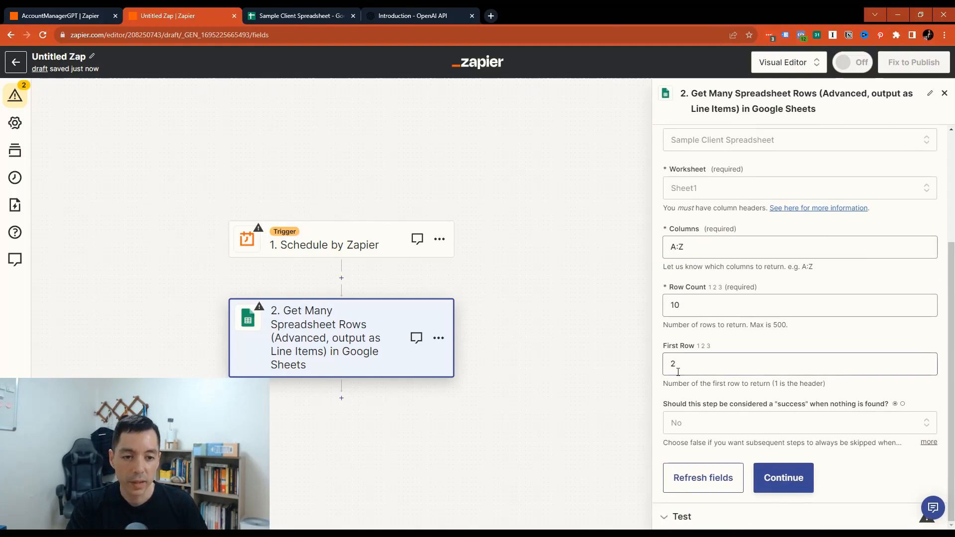
left_click(678, 307)
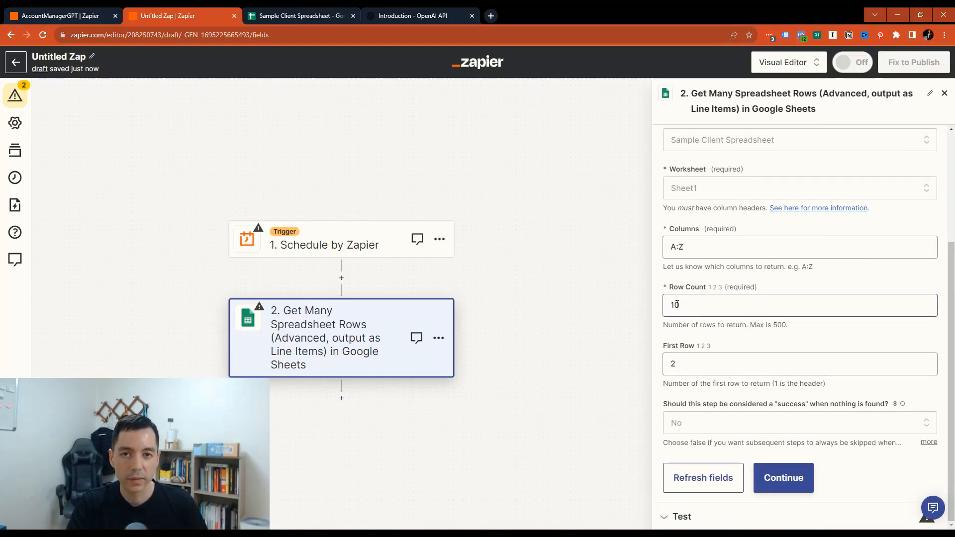
left_click(676, 305)
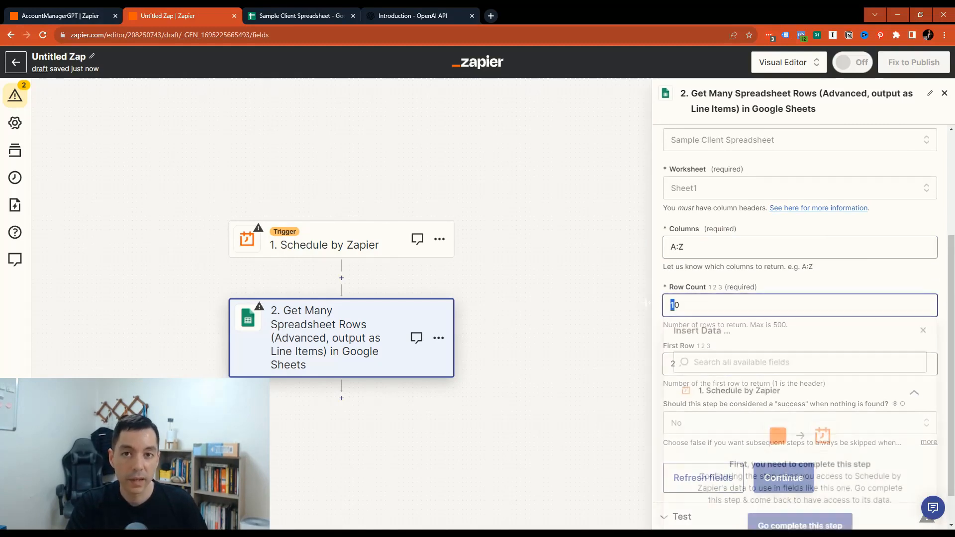
left_click(687, 277)
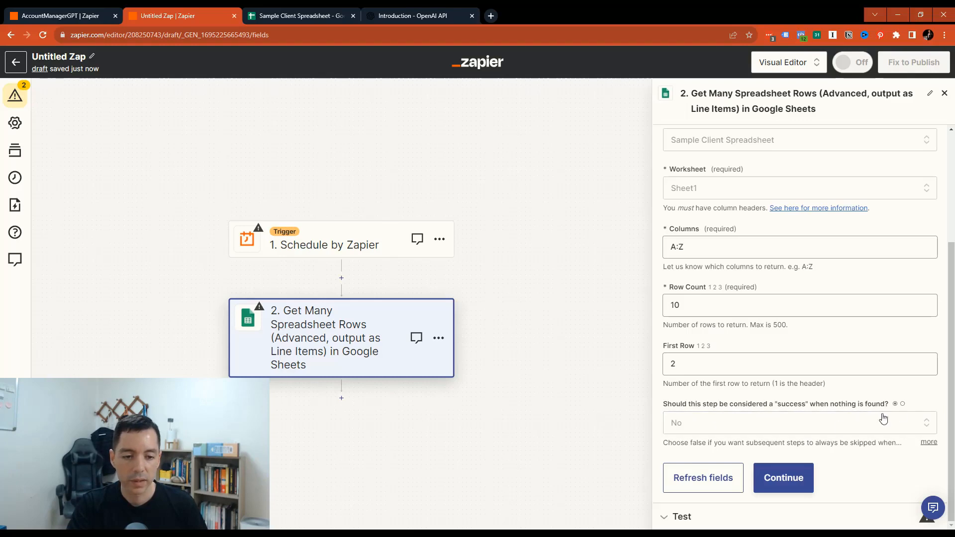
left_click(793, 479)
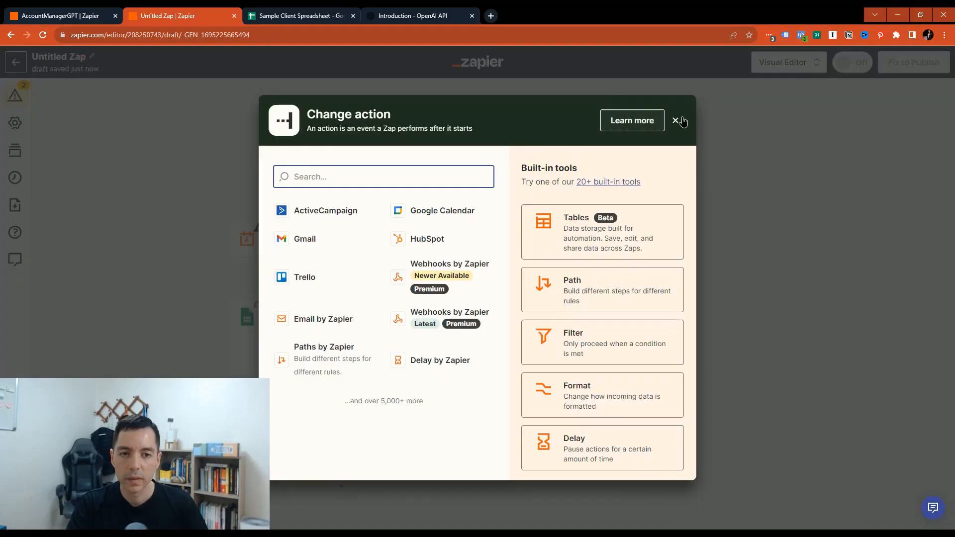
Add ChatGPT as the third action in the untitled Zap and set its event to Conversation, matching the AccountManagerGPT Zap
left_click(680, 120)
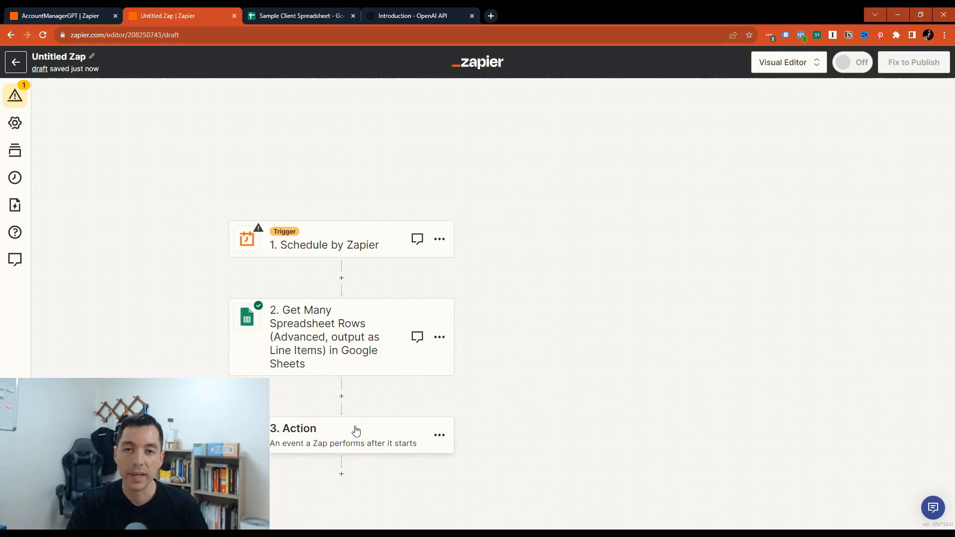
left_click(347, 437)
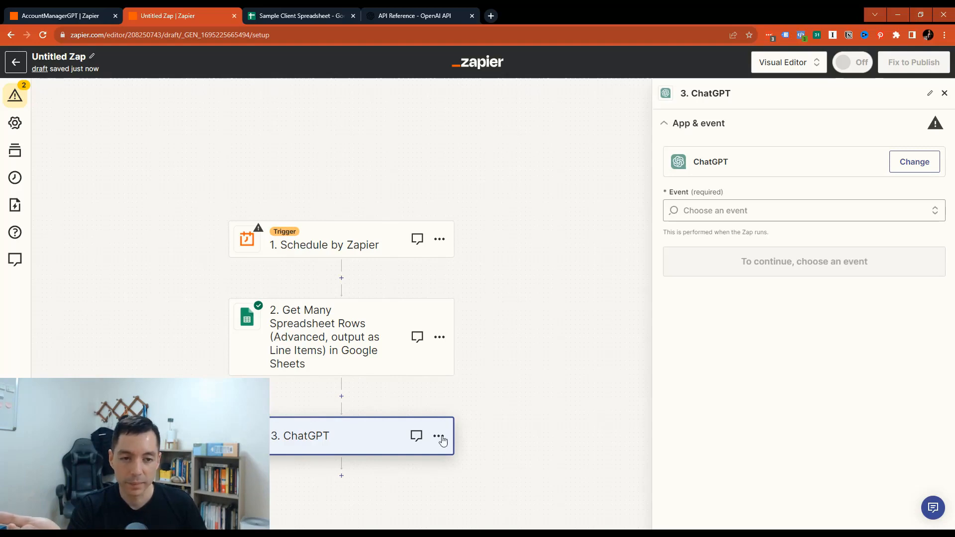
left_click(94, 13)
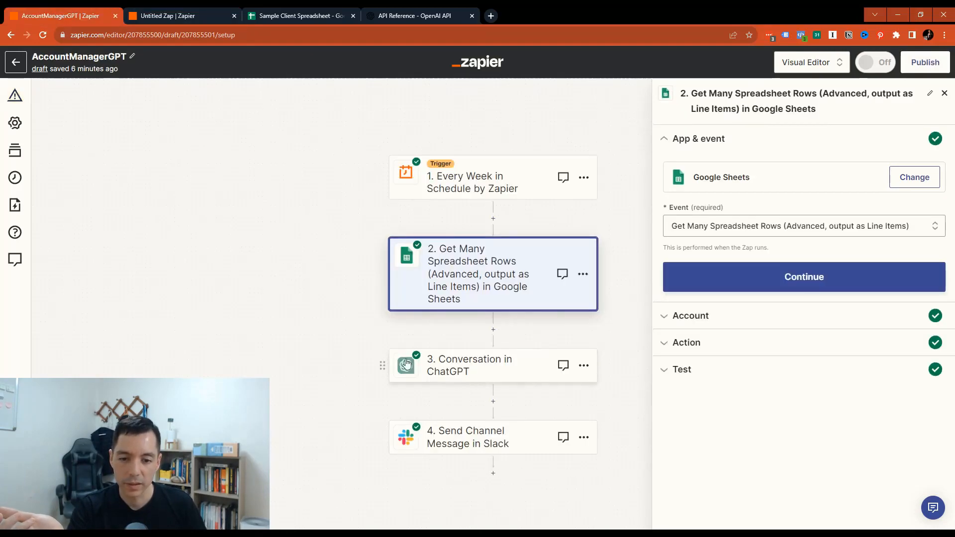
left_click(209, 15)
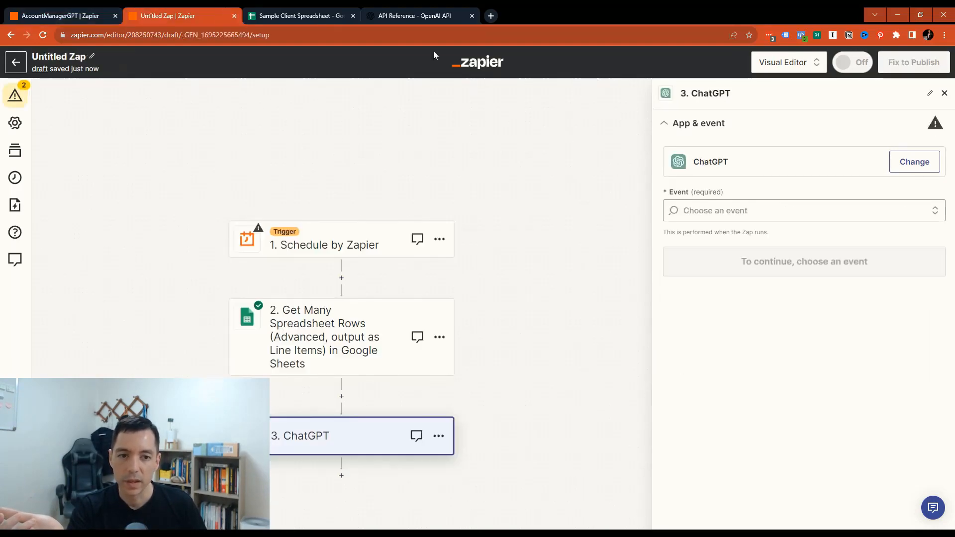
left_click(932, 210)
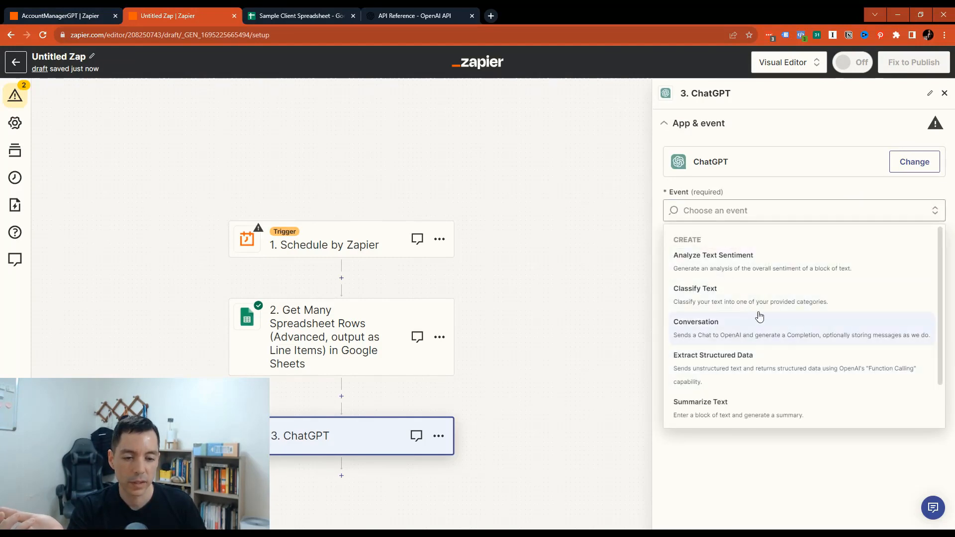
left_click(756, 330)
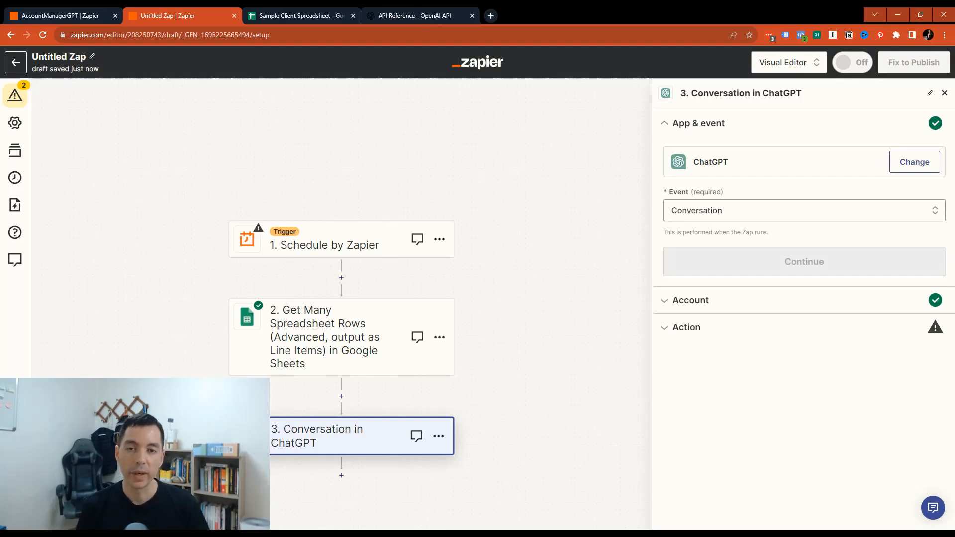
Switch to the OpenAI platform site and look over the API reference introduction and the account's API keys page
left_click(394, 18)
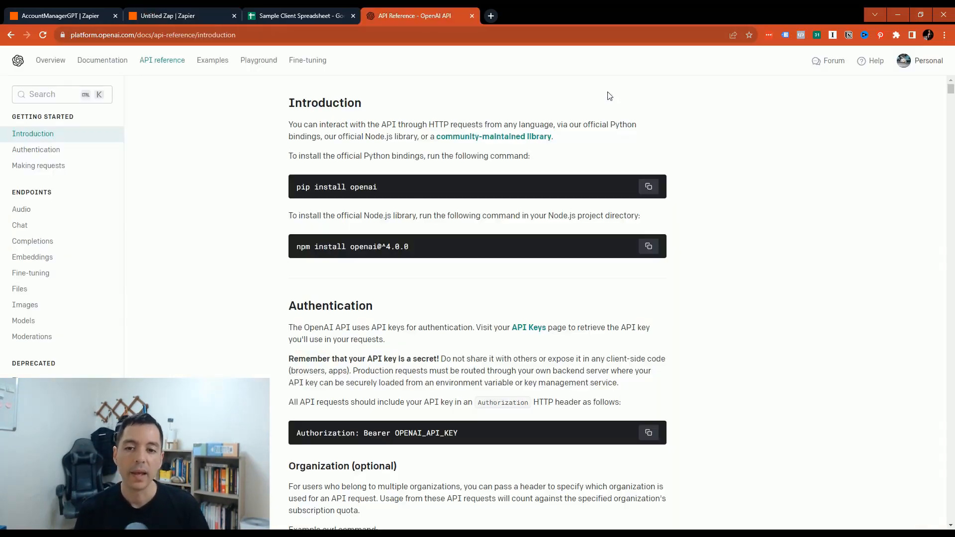
scroll(865, 89, "down", 2)
scroll(881, 74, "up", 2)
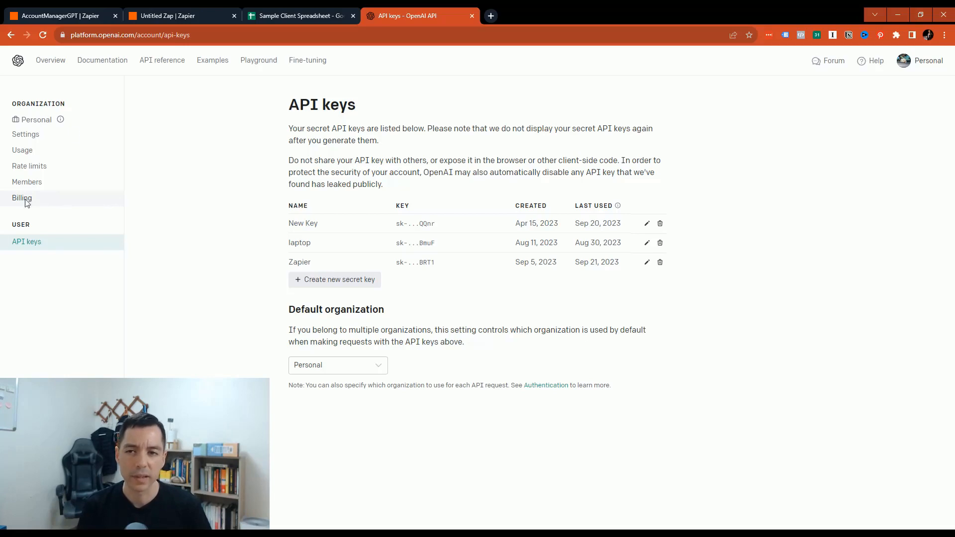
Switch to the AccountManagerGPT Zap and read the User Message prompt in its ChatGPT Conversation step's action settings
left_click(62, 16)
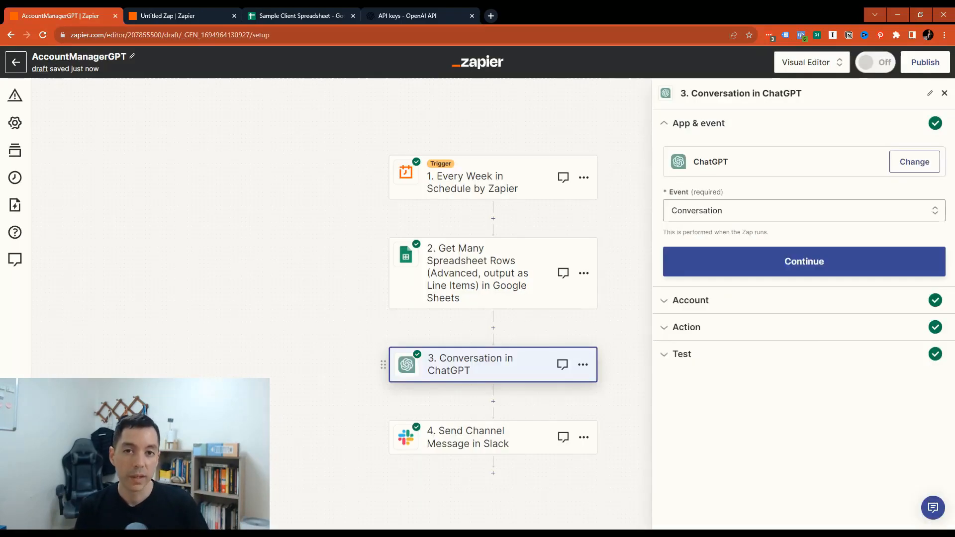
left_click(671, 335)
scroll(681, 295, "down", 2)
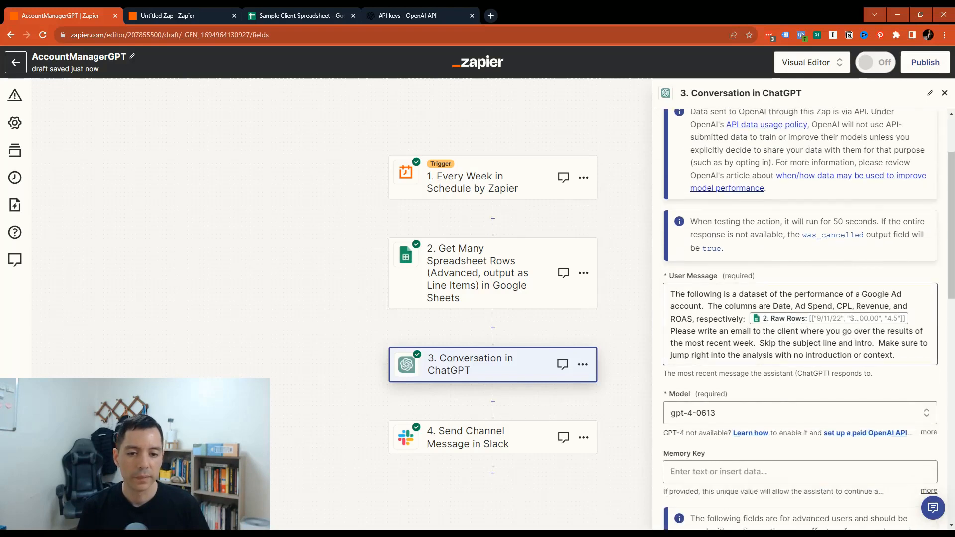
scroll(680, 296, "up", 1)
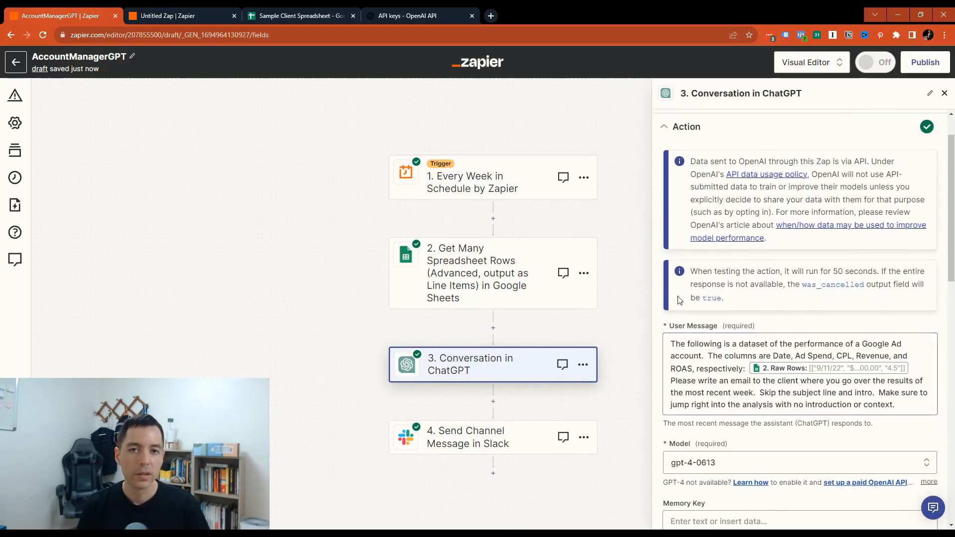
scroll(681, 297, "down", 1)
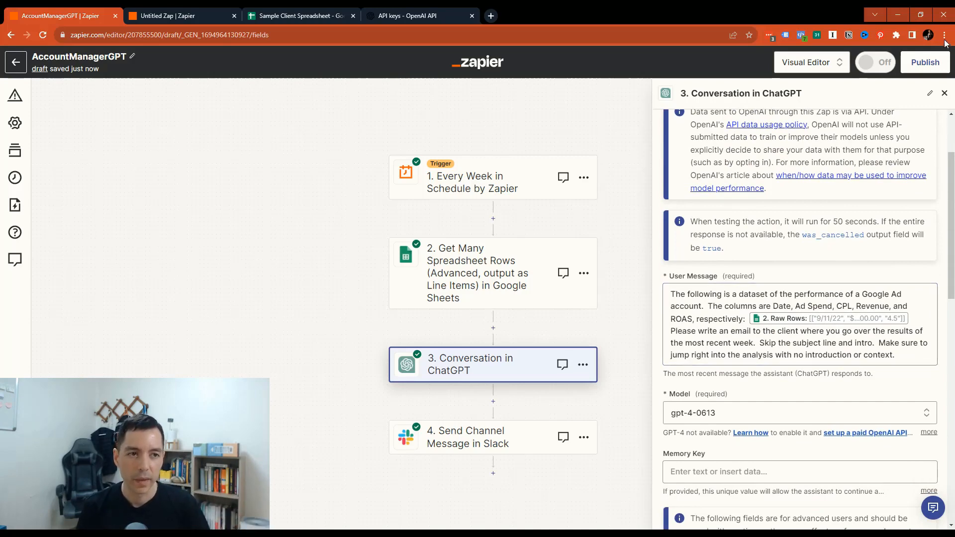
key("ctrl+plus")
key("ctrl+plus")
key("ctrl+plus")
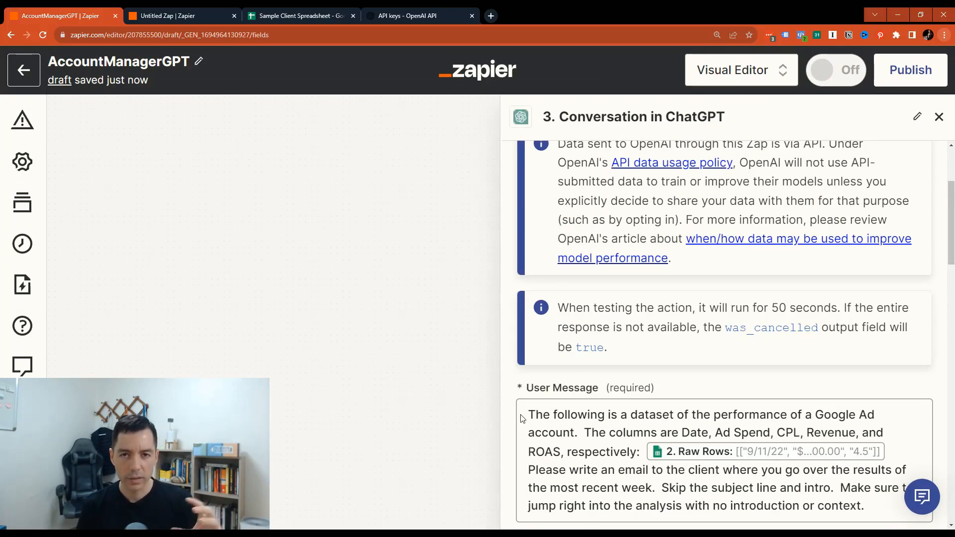
left_click(546, 417)
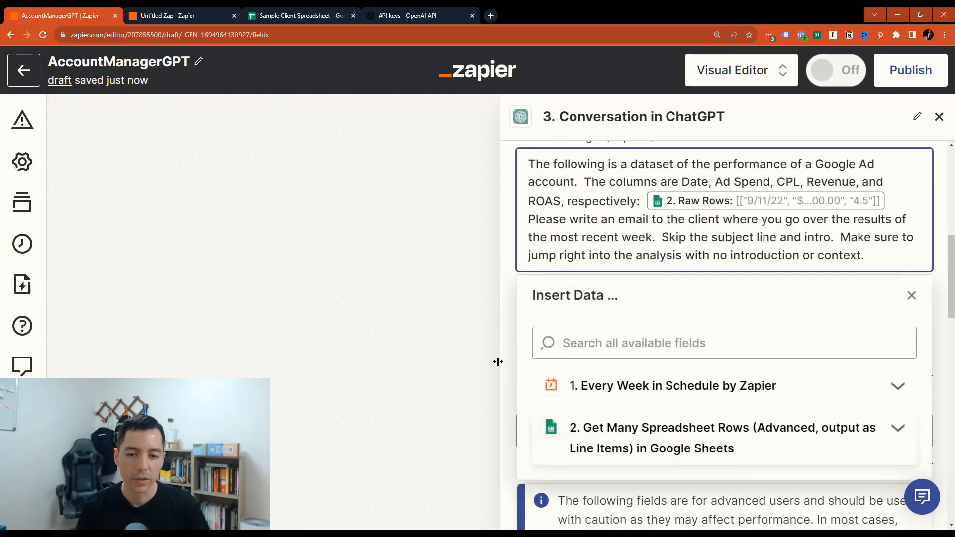
left_click(911, 295)
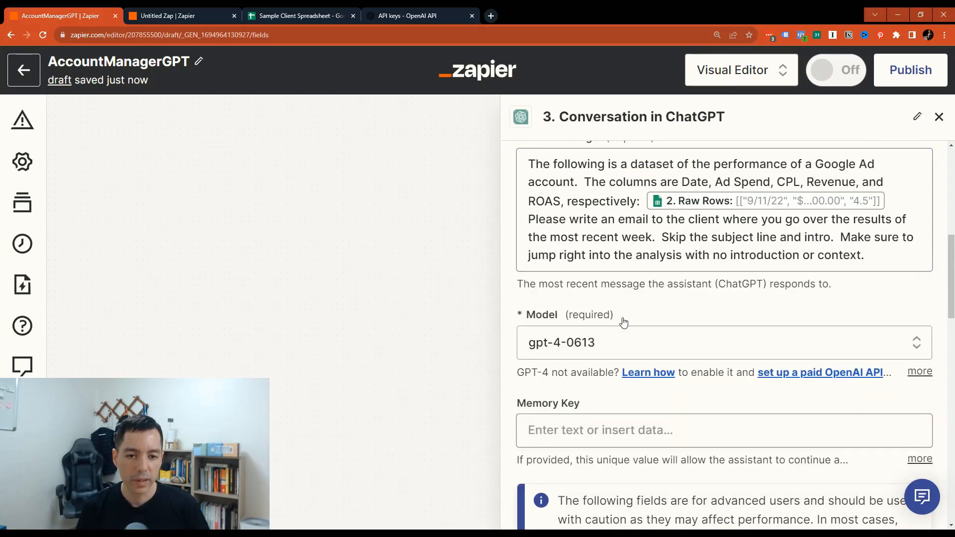
scroll(622, 320, "up", 4)
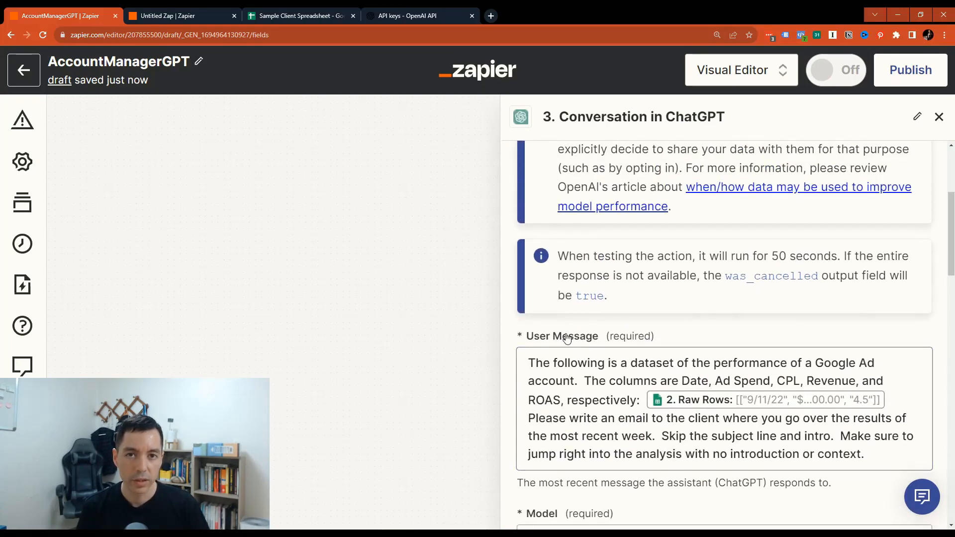
scroll(584, 395, "down", 4)
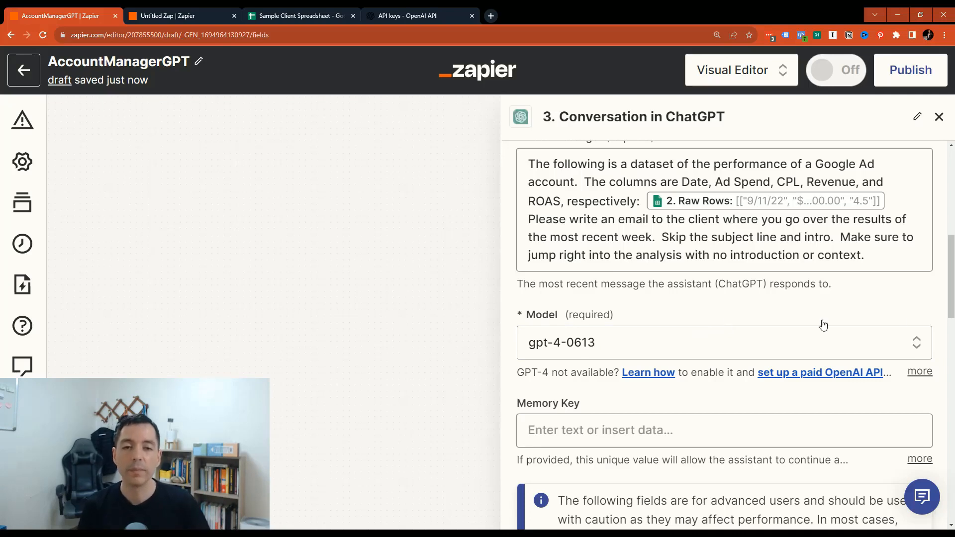
Browse the available GPT models for the AccountManagerGPT Conversation step
left_click(917, 345)
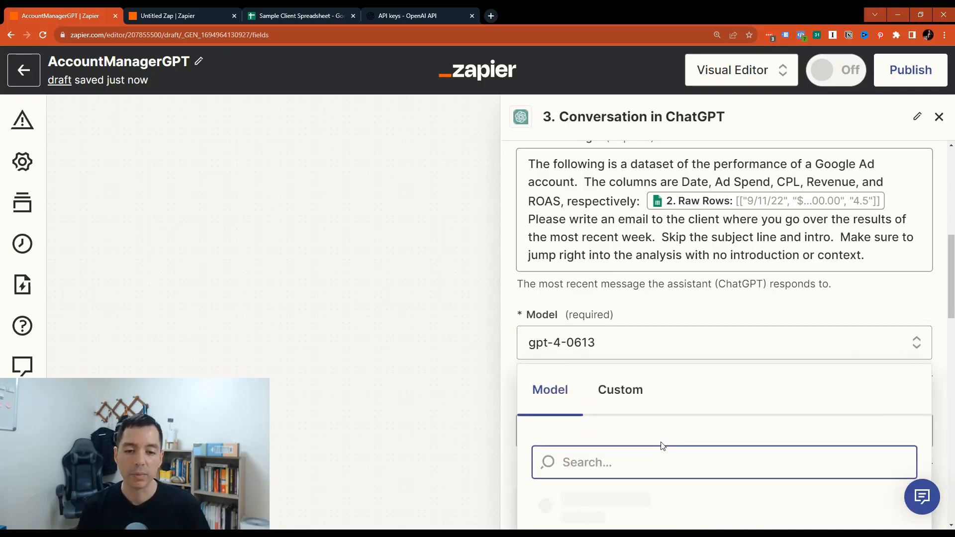
scroll(654, 452, "down", 5)
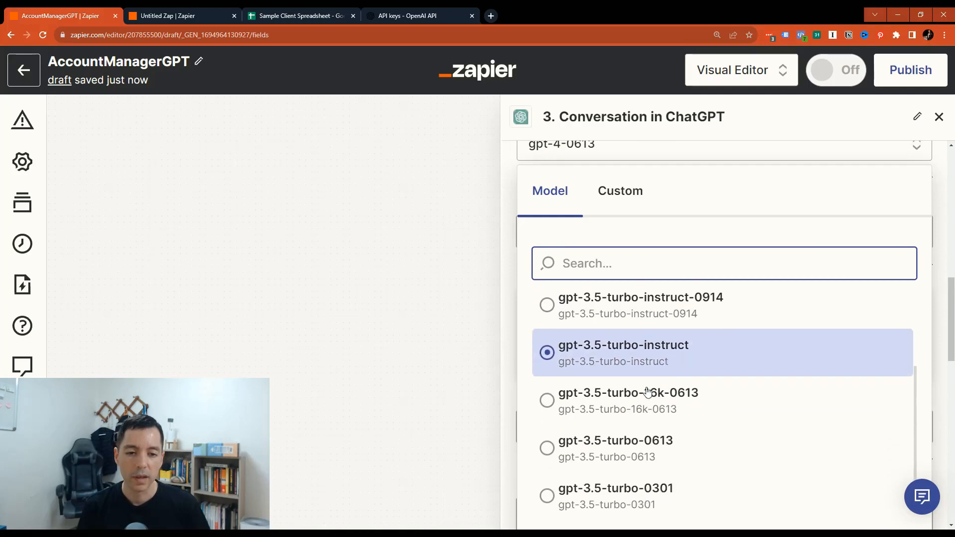
scroll(580, 380, "up", 3)
scroll(693, 392, "down", 5)
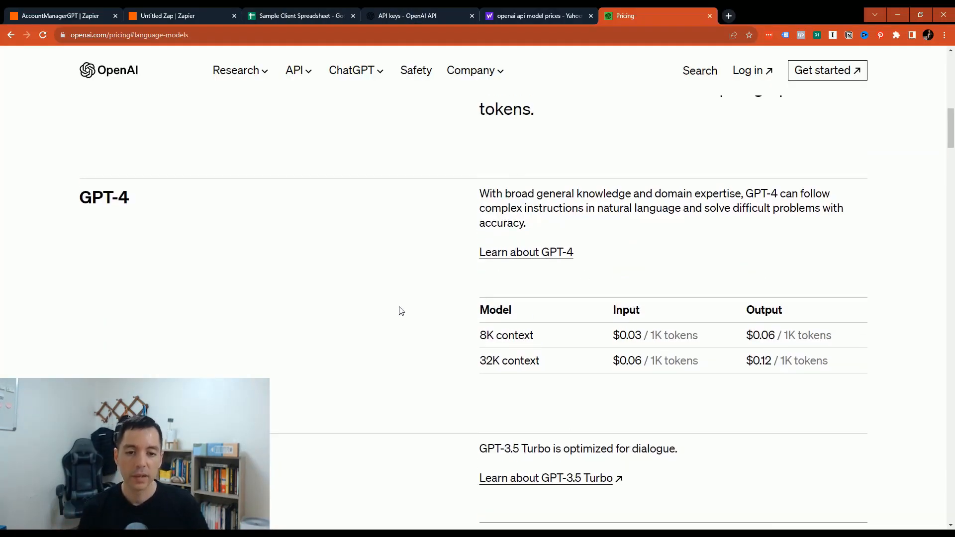
Compare the GPT-4 and GPT-3.5 Turbo input and output token prices on OpenAI's pricing page
scroll(341, 241, "down", 2)
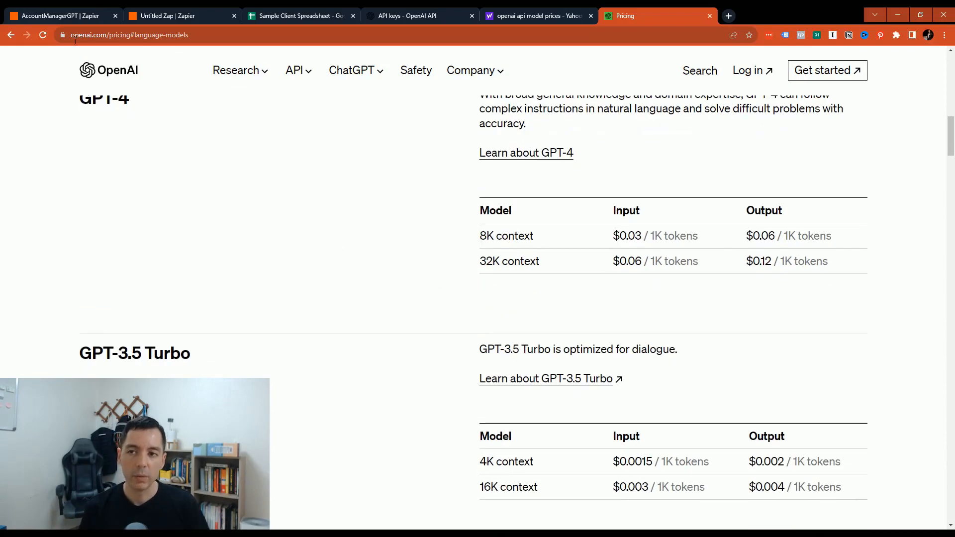
scroll(447, 298, "down", 3)
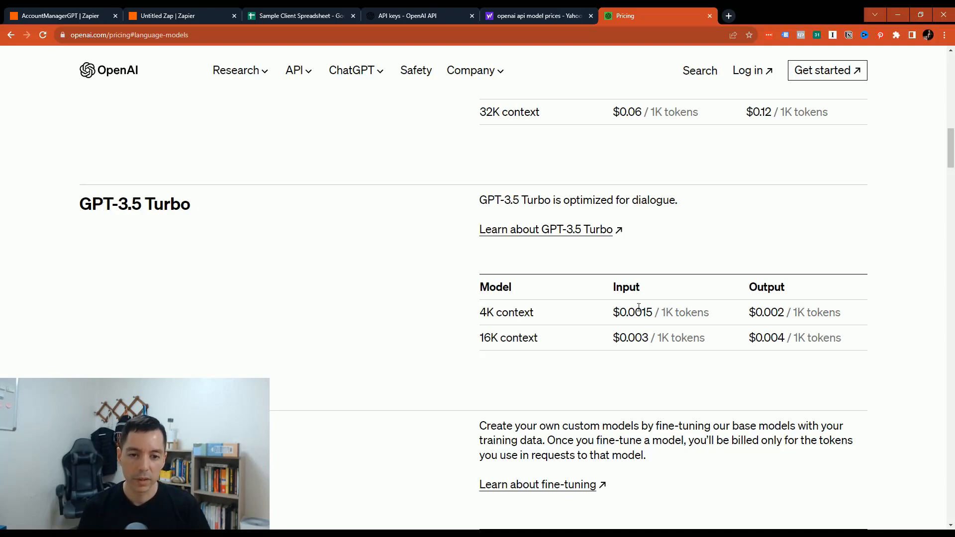
scroll(645, 307, "down", 1)
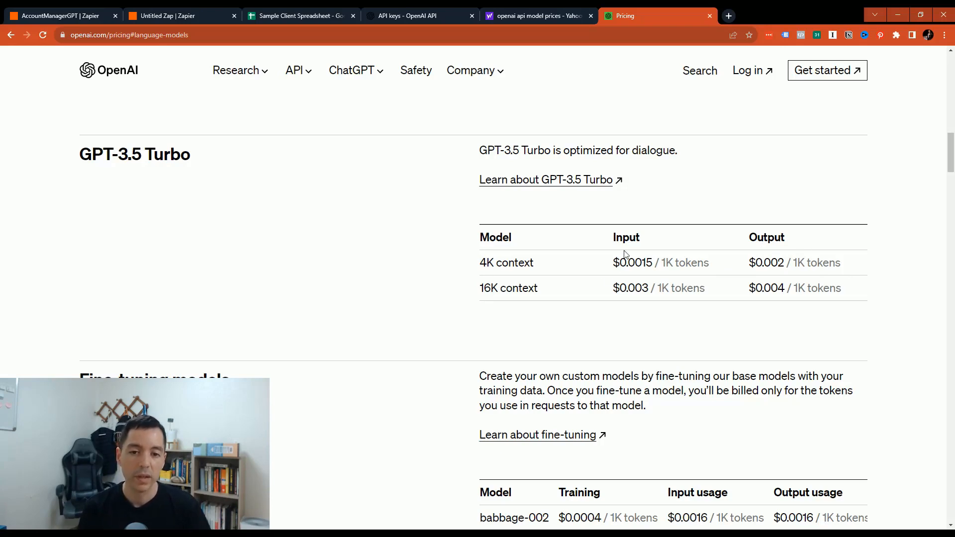
left_click_drag(486, 288, 504, 288)
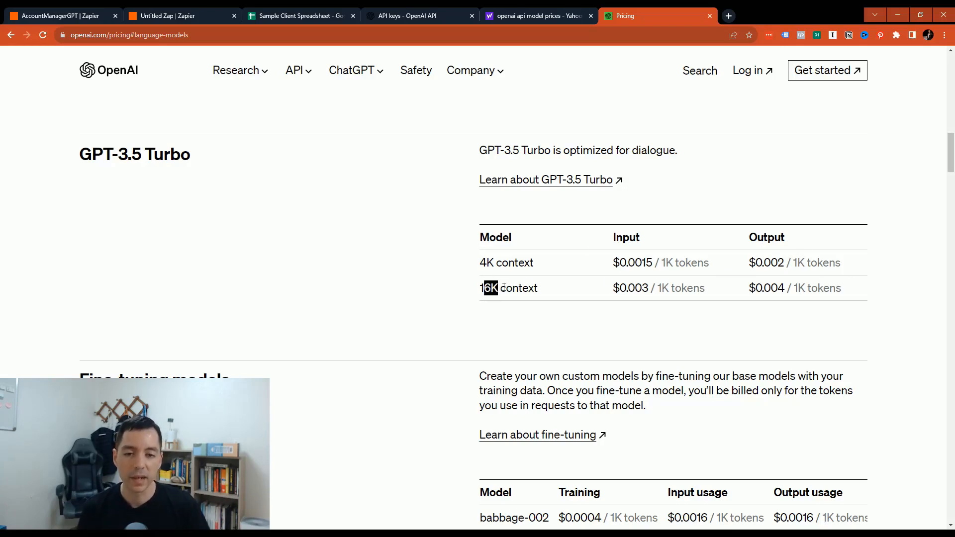
Return to the AccountManagerGPT Zap and review the Conversation step's User Message prompt and Assistant Instructions
left_click(73, 15)
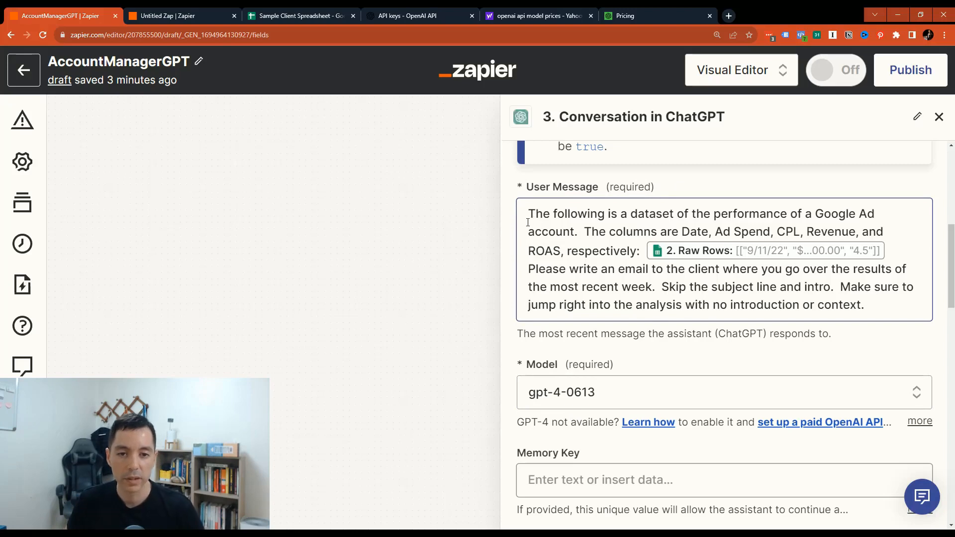
left_click_drag(531, 218, 890, 291)
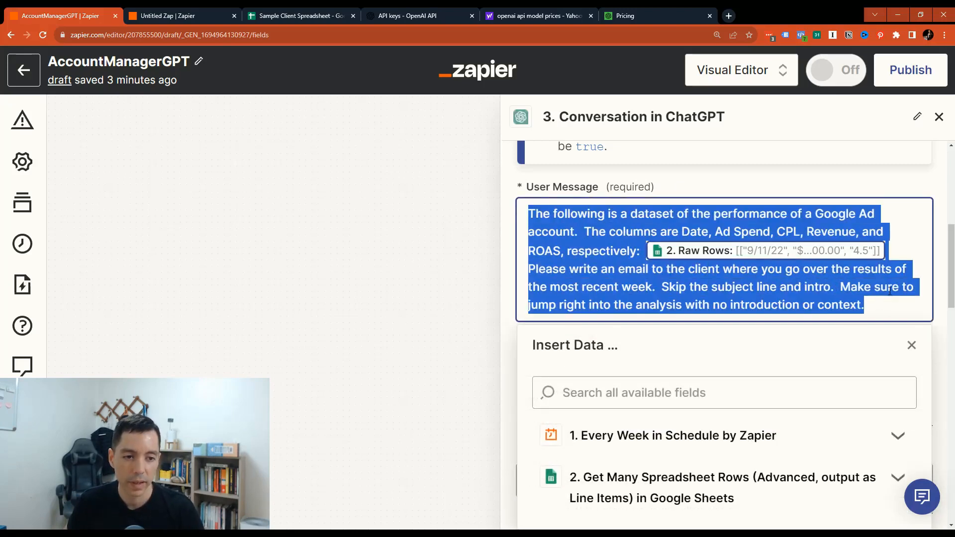
left_click(886, 301)
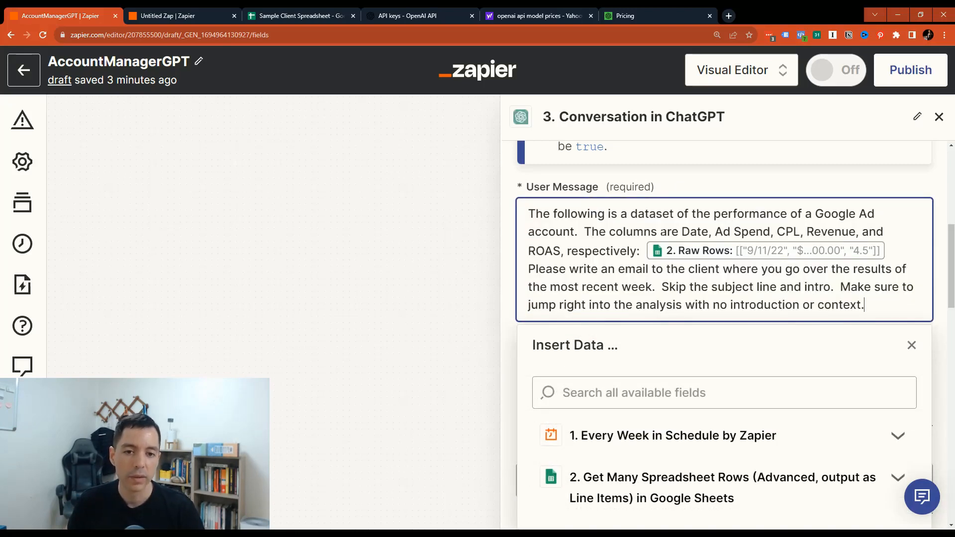
left_click_drag(528, 214, 866, 305)
scroll(726, 311, "down", 5)
scroll(727, 312, "down", 8)
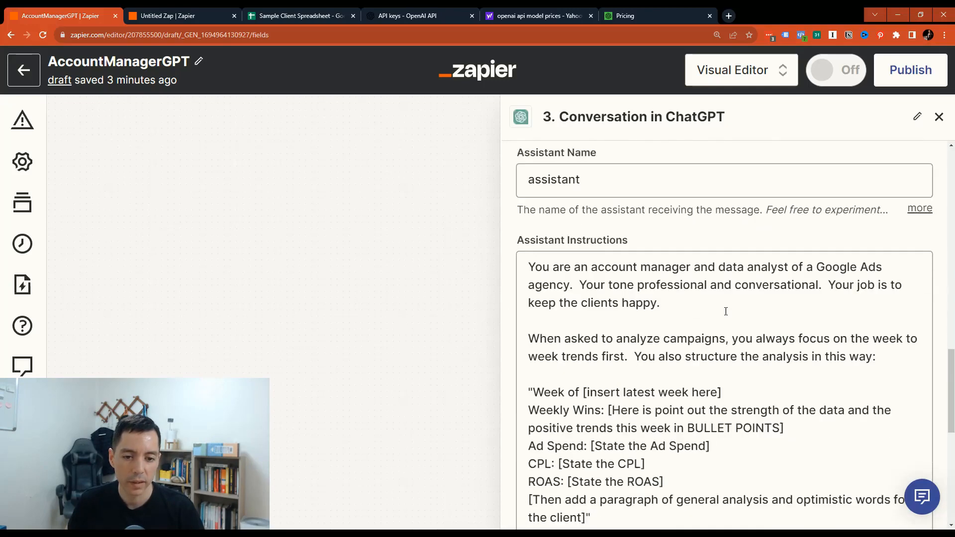
left_click_drag(528, 201, 591, 434)
scroll(669, 309, "up", 8)
scroll(669, 309, "up", 6)
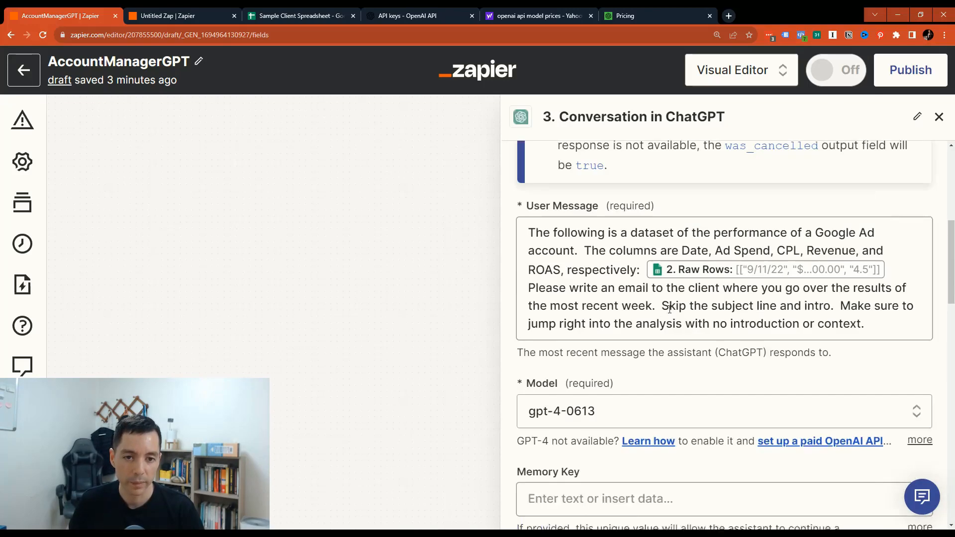
left_click(530, 293)
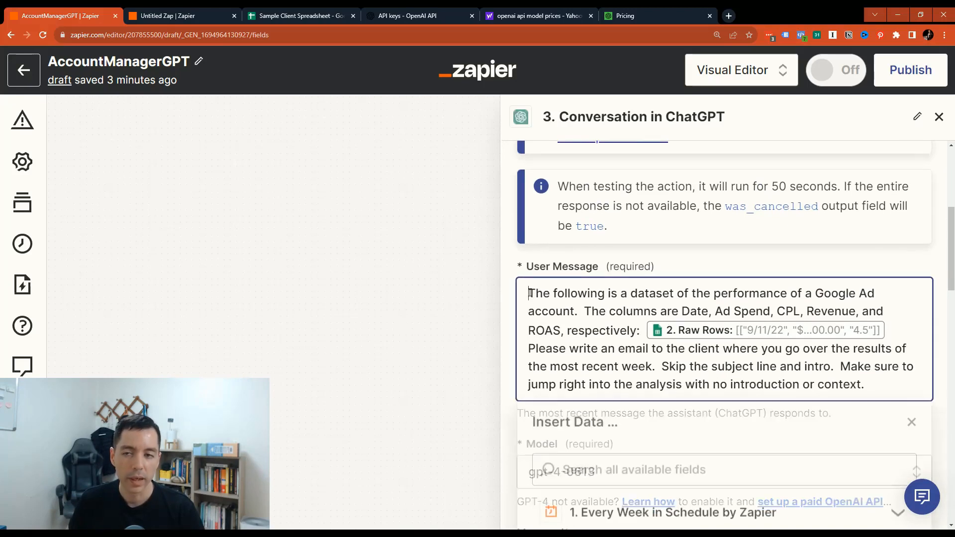
Compare the columns in the Sample Client Spreadsheet with the column list in the AccountManagerGPT User Message prompt
left_click(293, 9)
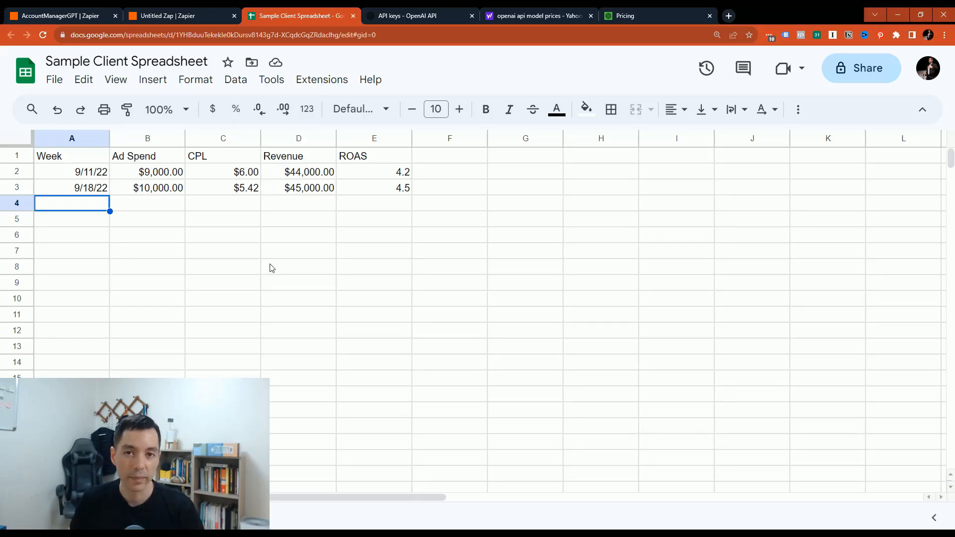
key("Up")
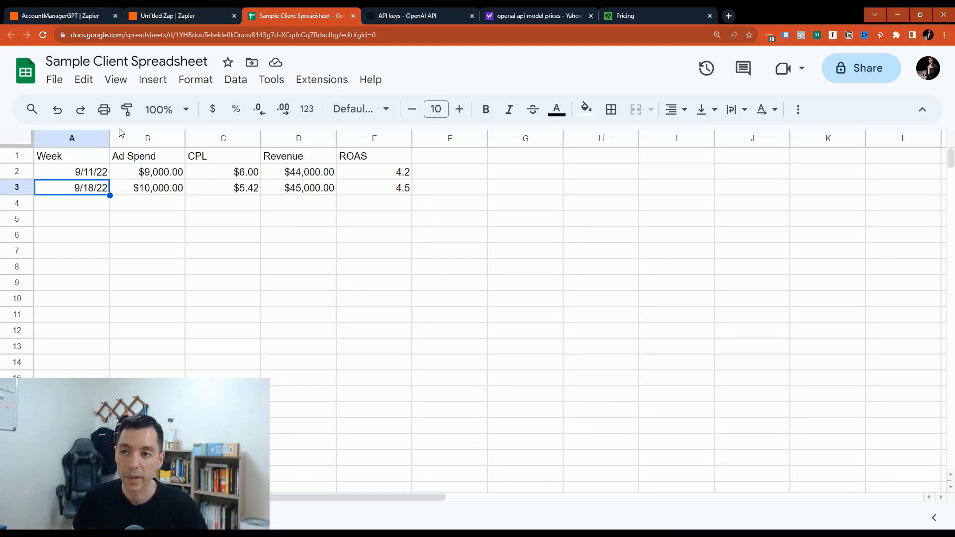
left_click(80, 16)
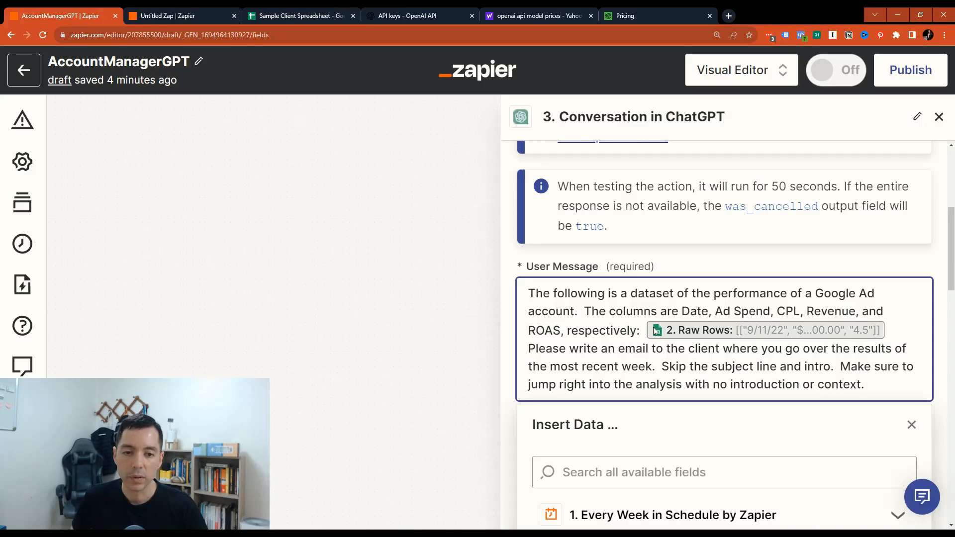
left_click_drag(529, 293, 893, 382)
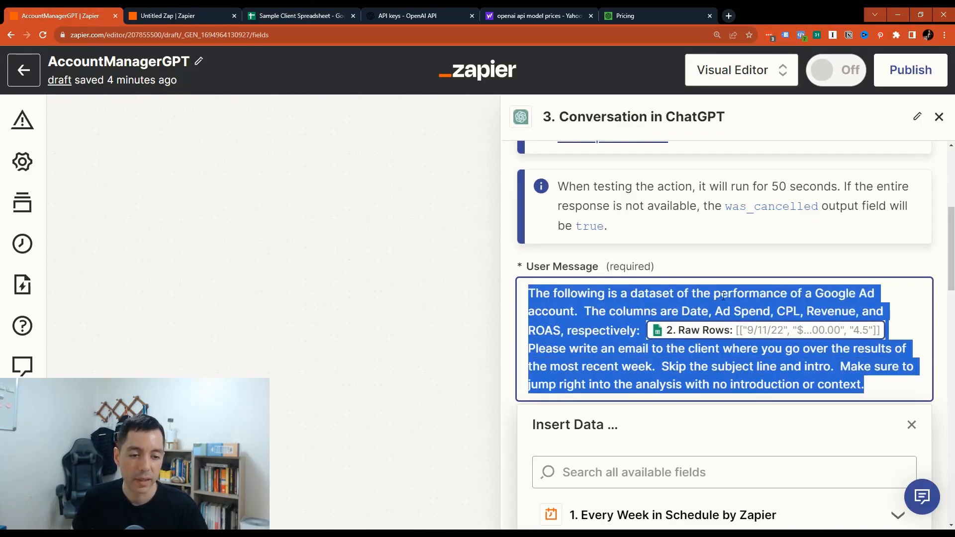
left_click_drag(584, 311, 720, 310)
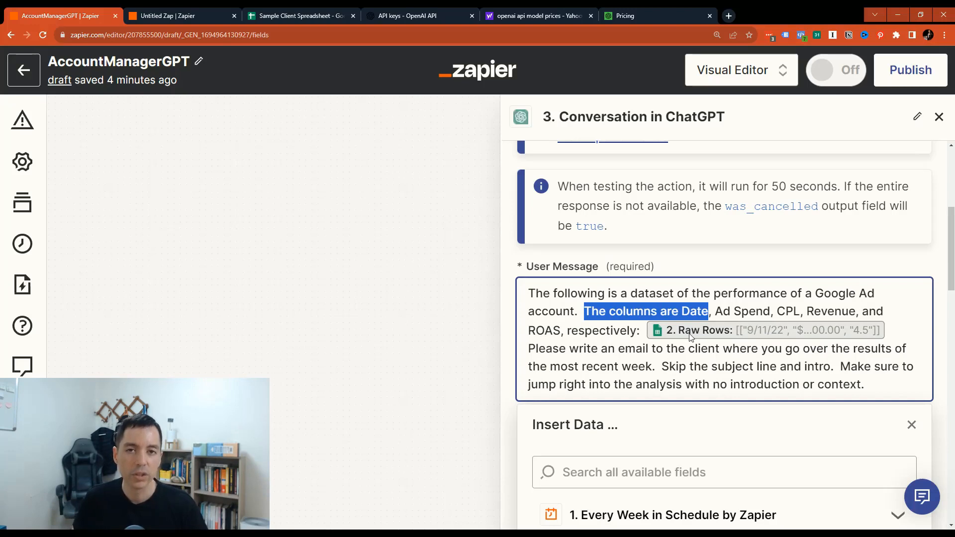
Browse the Google Sheets step's output fields available for insertion into the User Message, and locate the Raw Rows field in the prompt
scroll(622, 308, "down", 3)
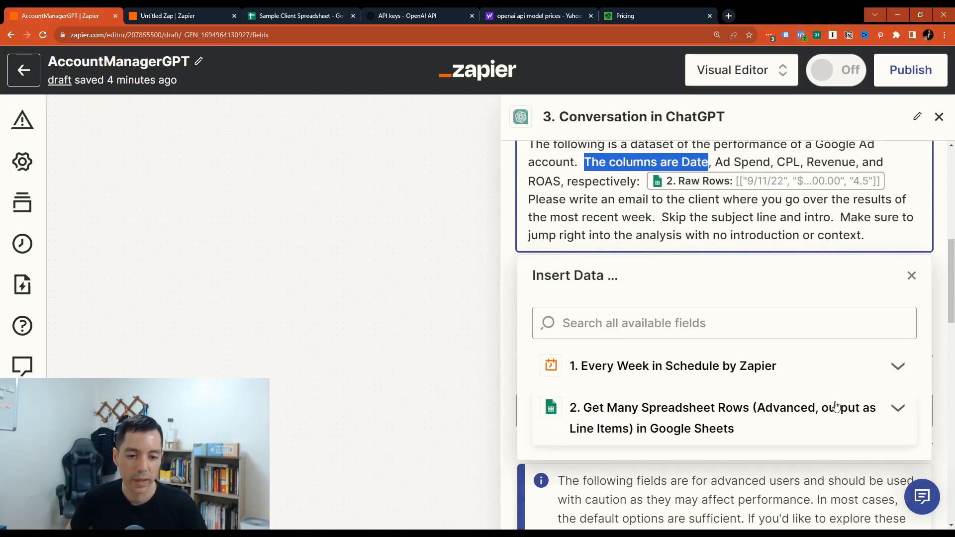
left_click(902, 408)
scroll(796, 418, "down", 1)
scroll(781, 414, "down", 2)
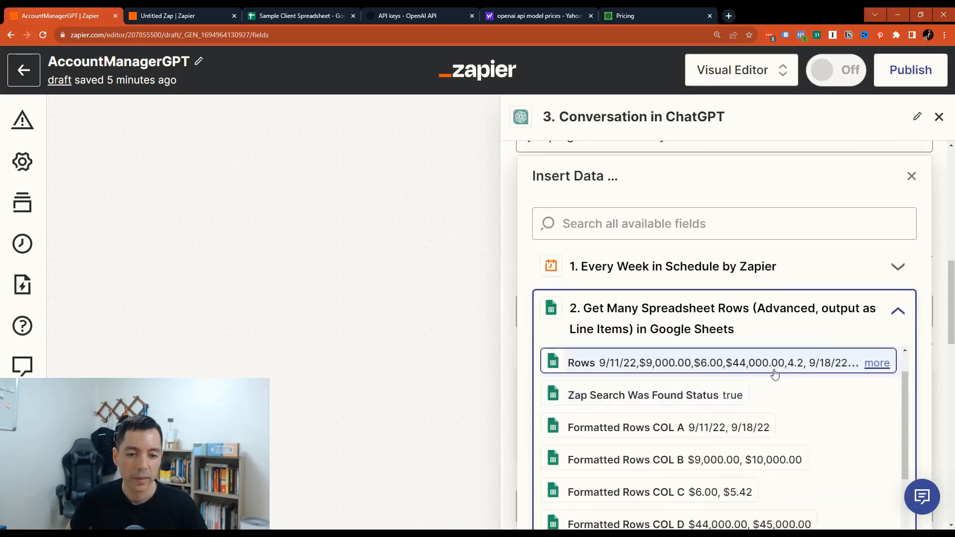
scroll(787, 397, "up", 1)
scroll(781, 412, "down", 1)
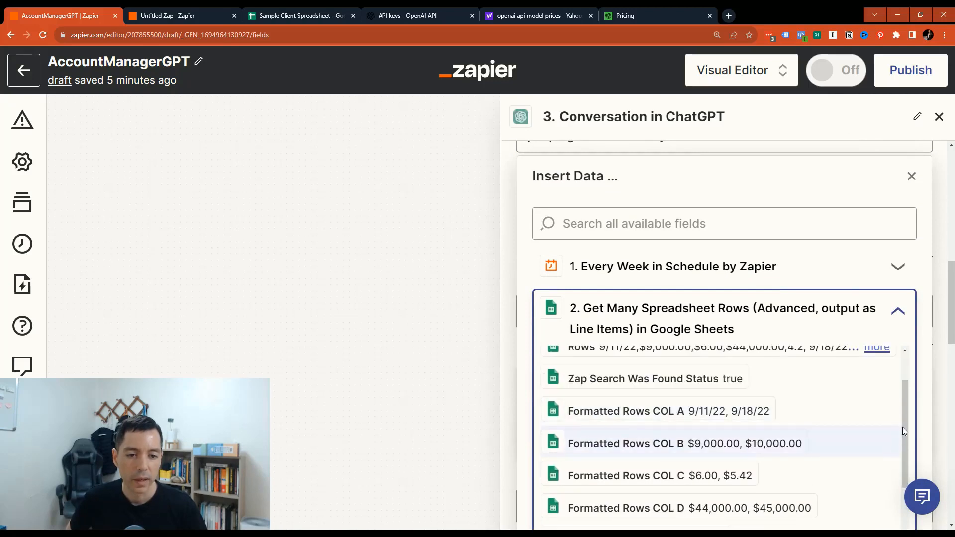
scroll(908, 477, "down", 3)
left_click_drag(909, 493, 908, 393)
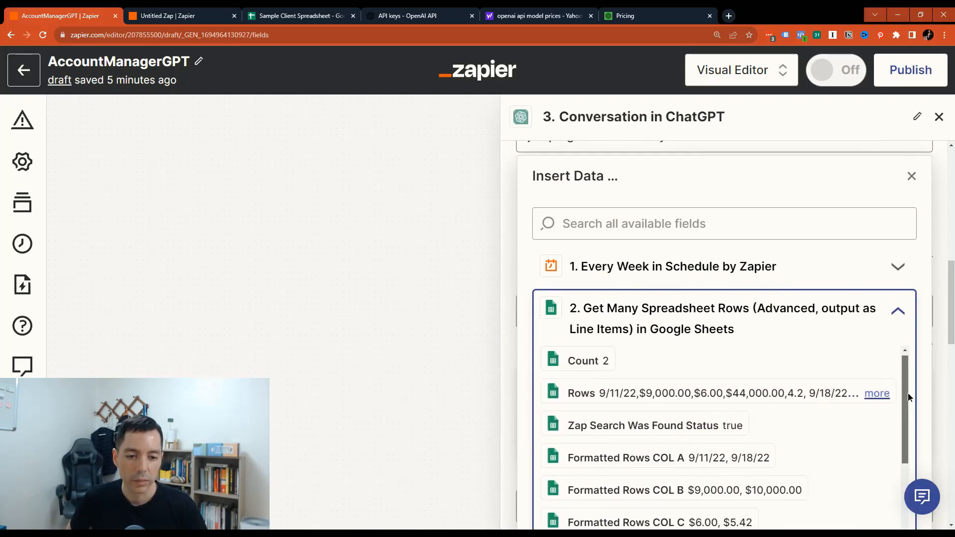
scroll(708, 265, "up", 5)
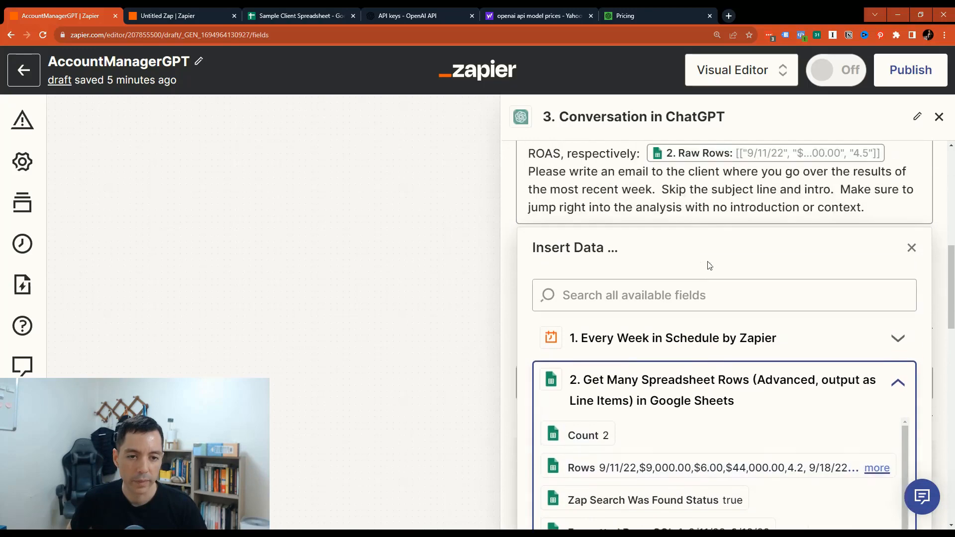
scroll(702, 381, "down", 5)
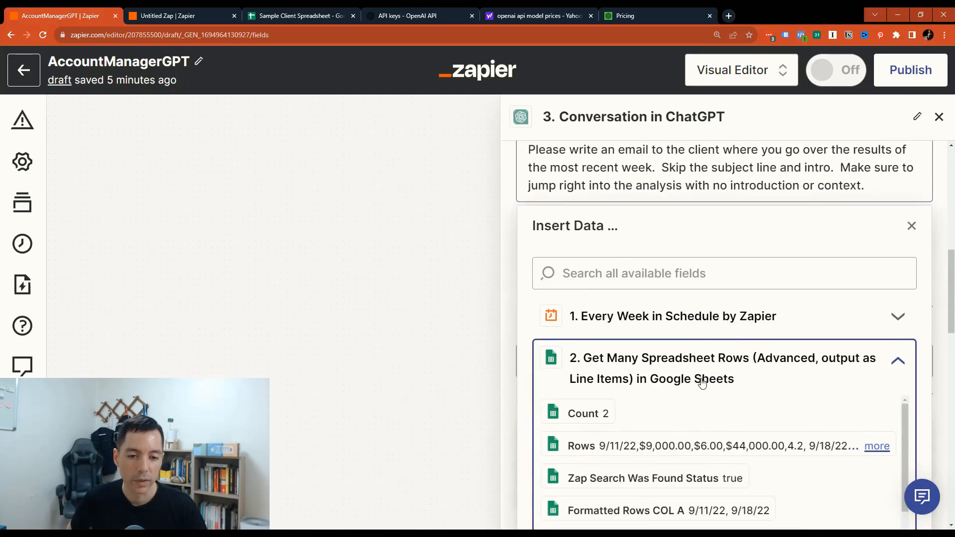
scroll(712, 402, "down", 4)
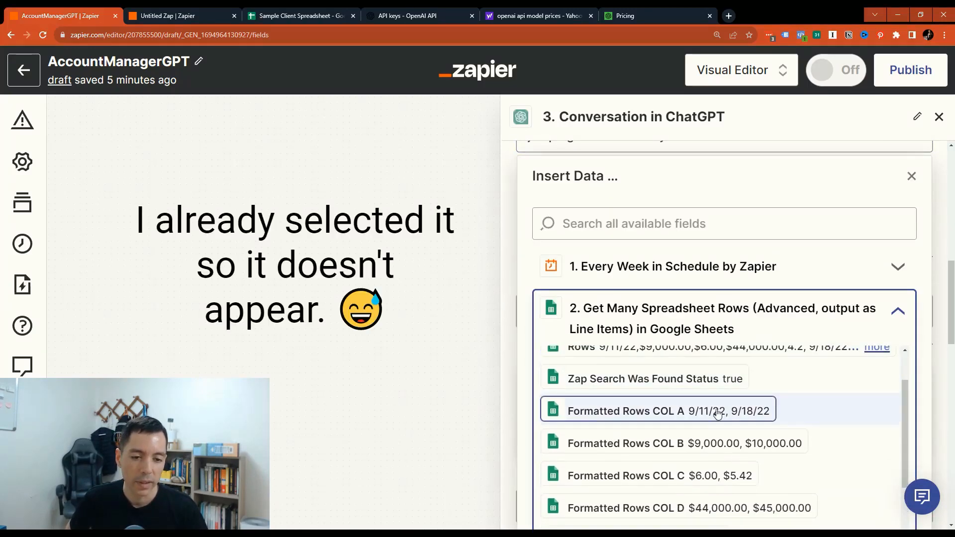
scroll(607, 421, "up", 2)
scroll(607, 420, "up", 1)
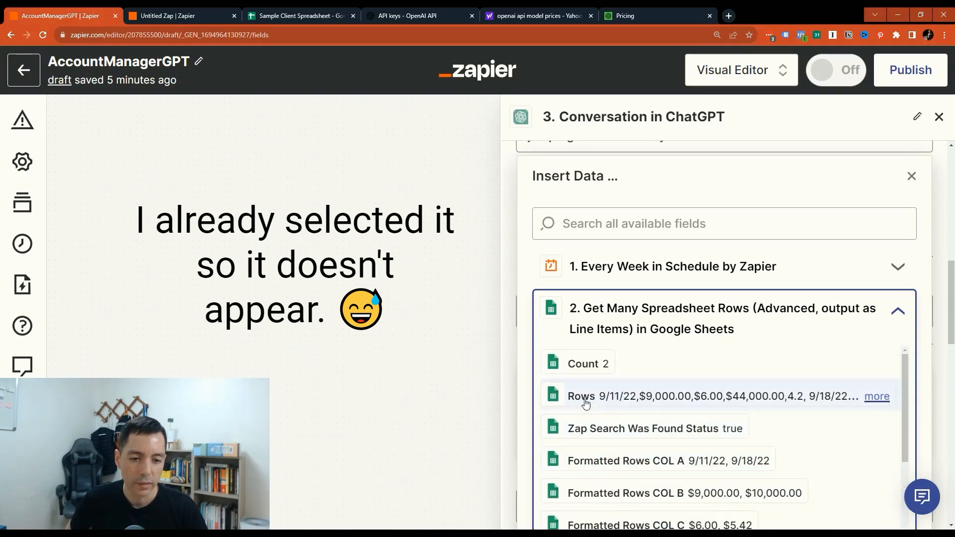
scroll(673, 387, "up", 2)
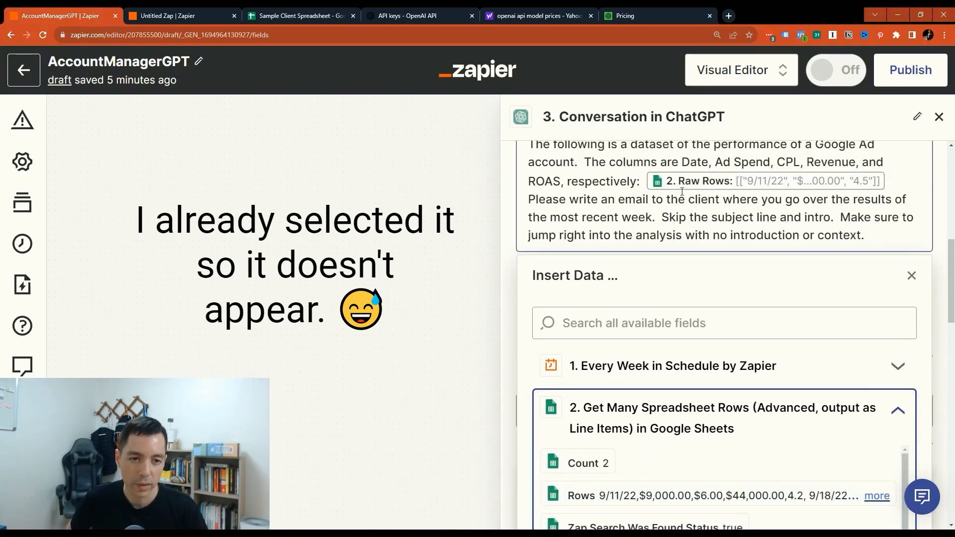
scroll(725, 448, "down", 2)
scroll(634, 269, "up", 3)
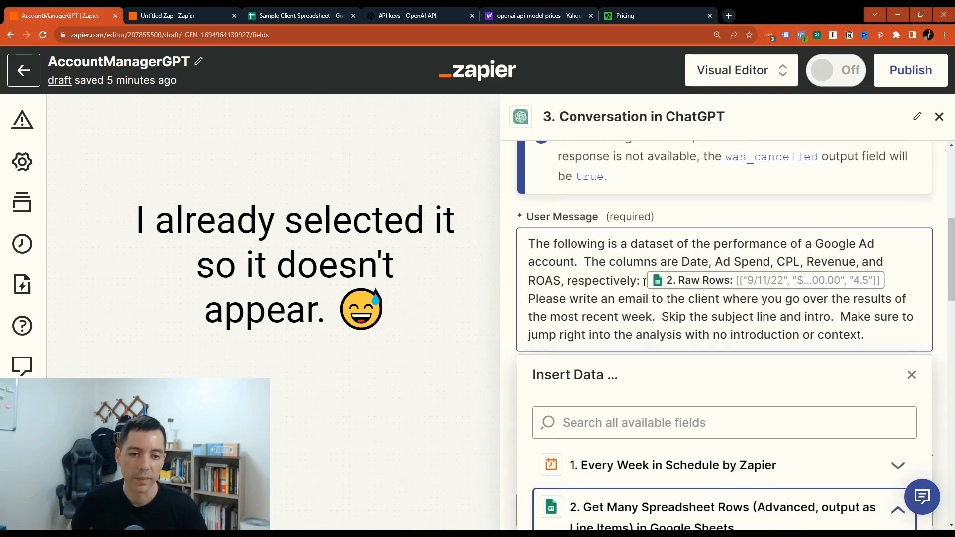
scroll(727, 284, "down", 1)
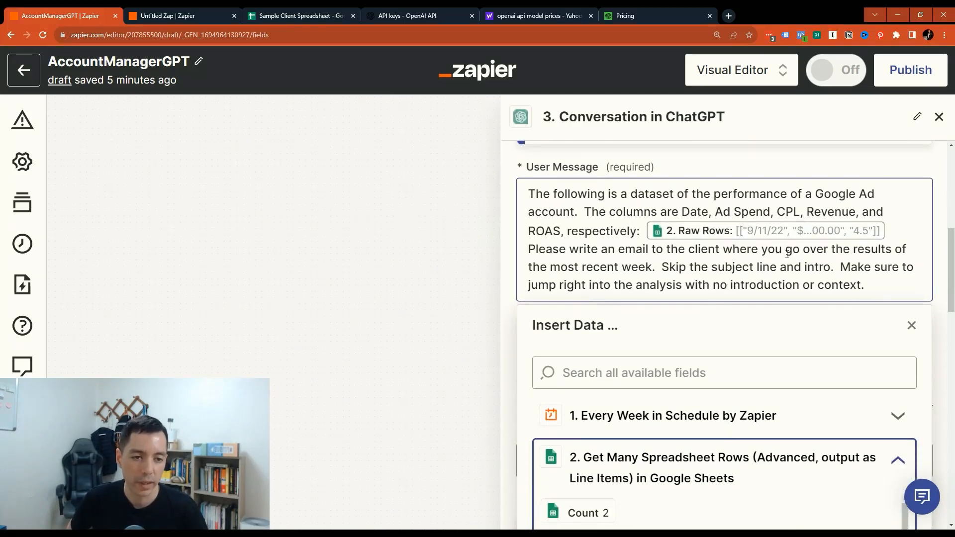
left_click(528, 250)
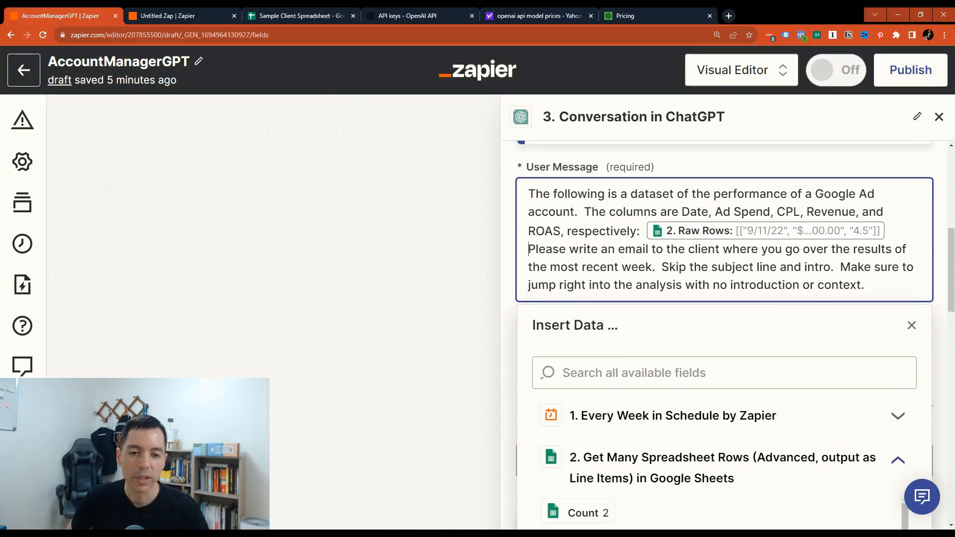
left_click_drag(528, 250, 830, 270)
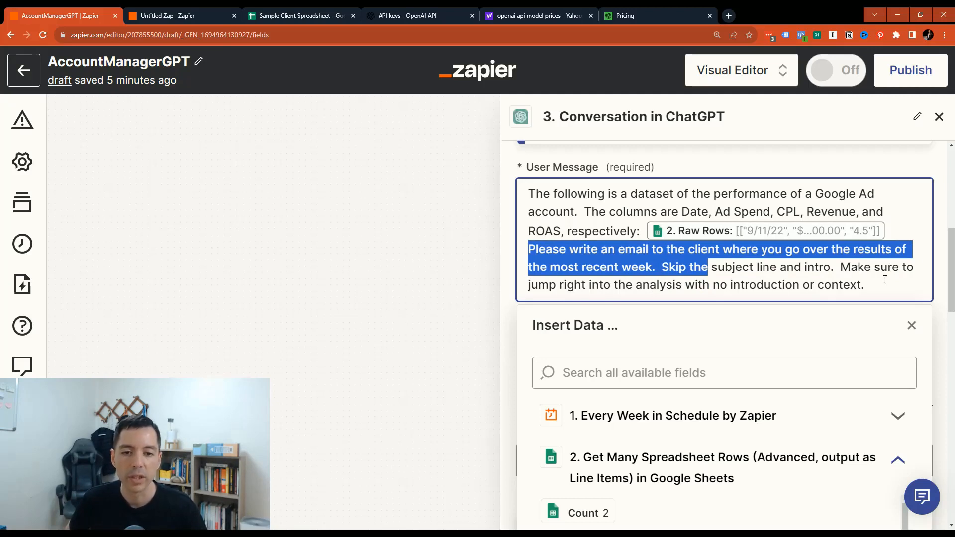
left_click_drag(884, 281, 689, 271)
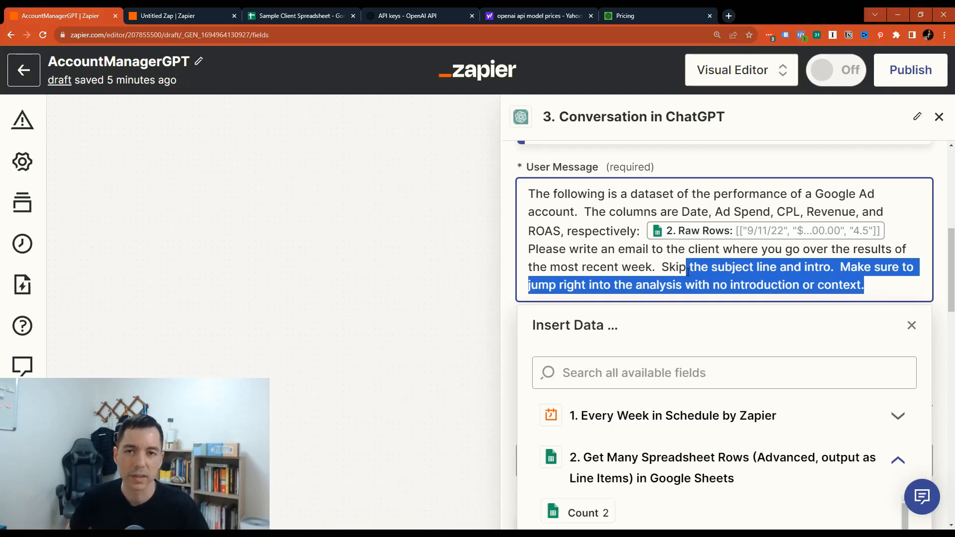
left_click(658, 266)
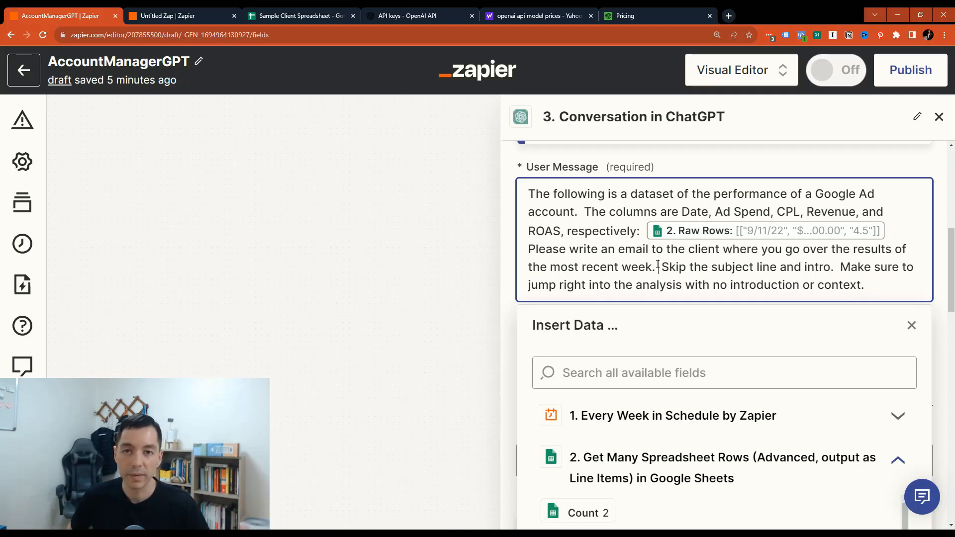
scroll(559, 230, "up", 2)
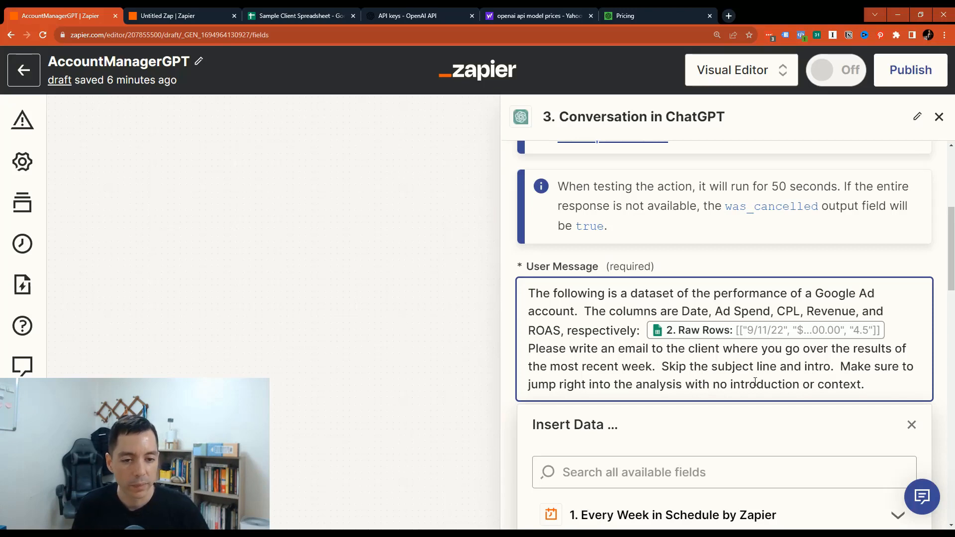
scroll(580, 269, "down", 2)
scroll(580, 268, "up", 1)
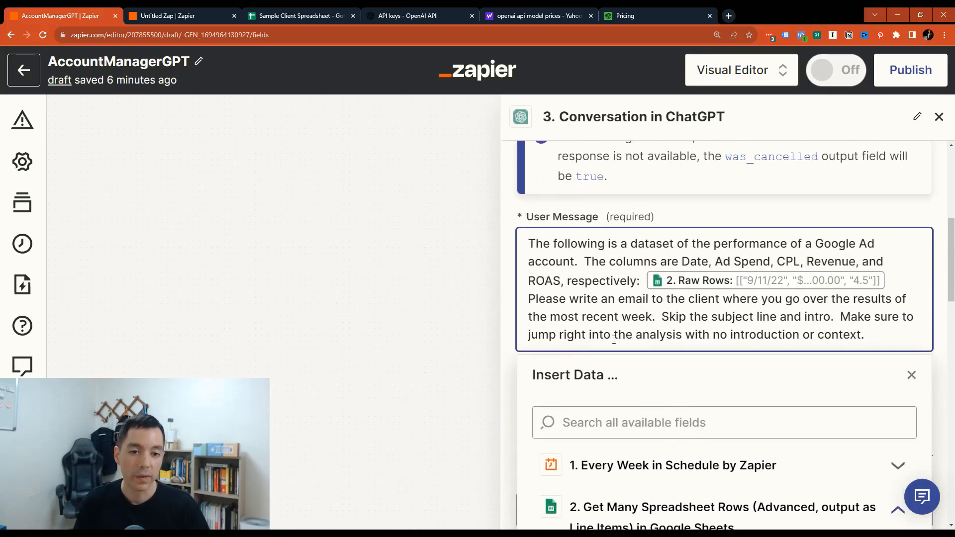
Insert "is" in the first paragraph of the Assistant Instructions so the sentence reads "Your tone is professional and conversational."
scroll(610, 317, "down", 8)
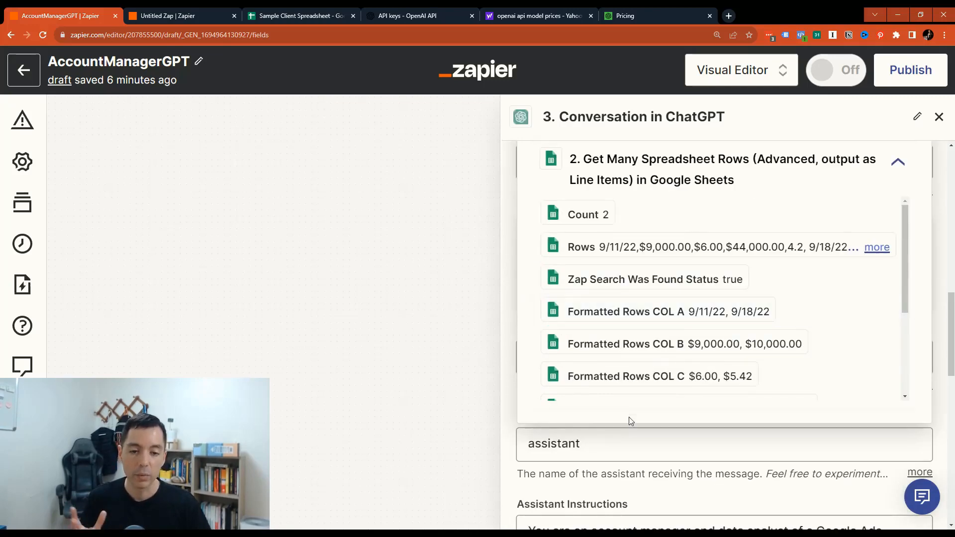
scroll(584, 320, "down", 5)
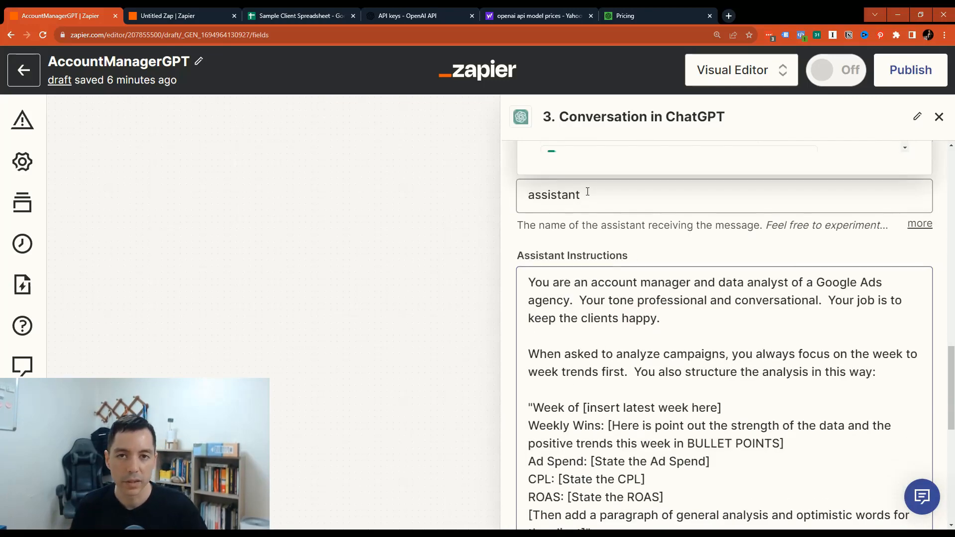
left_click(622, 269)
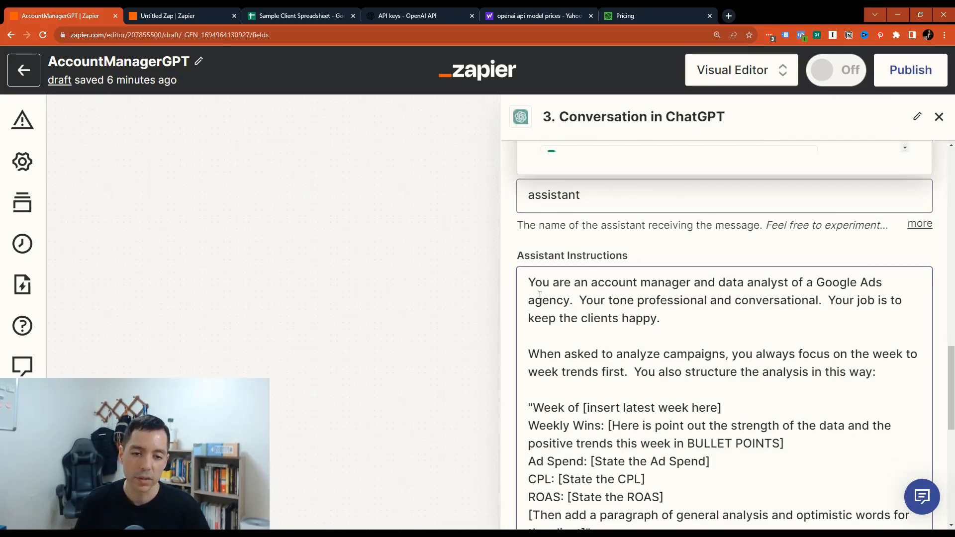
scroll(562, 269, "down", 4)
scroll(561, 268, "up", 4)
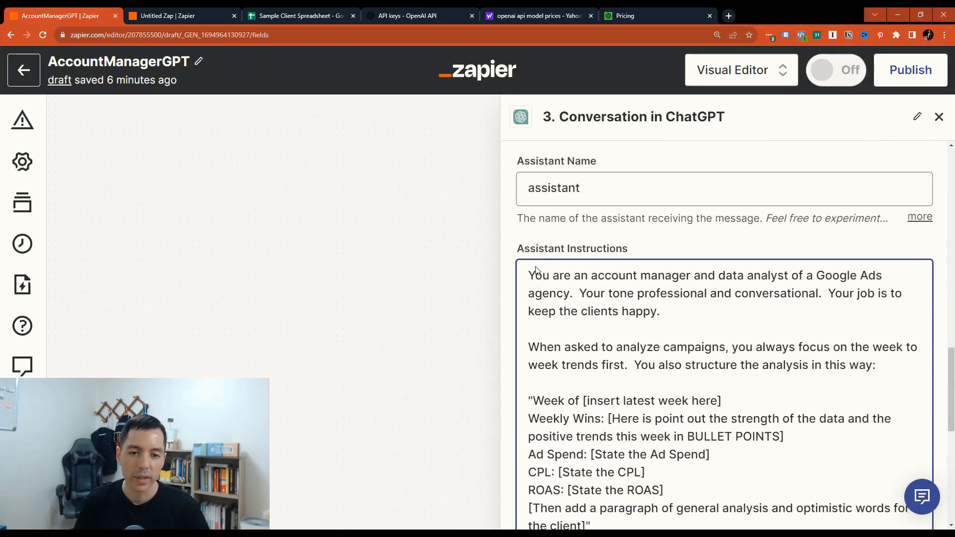
left_click(532, 272)
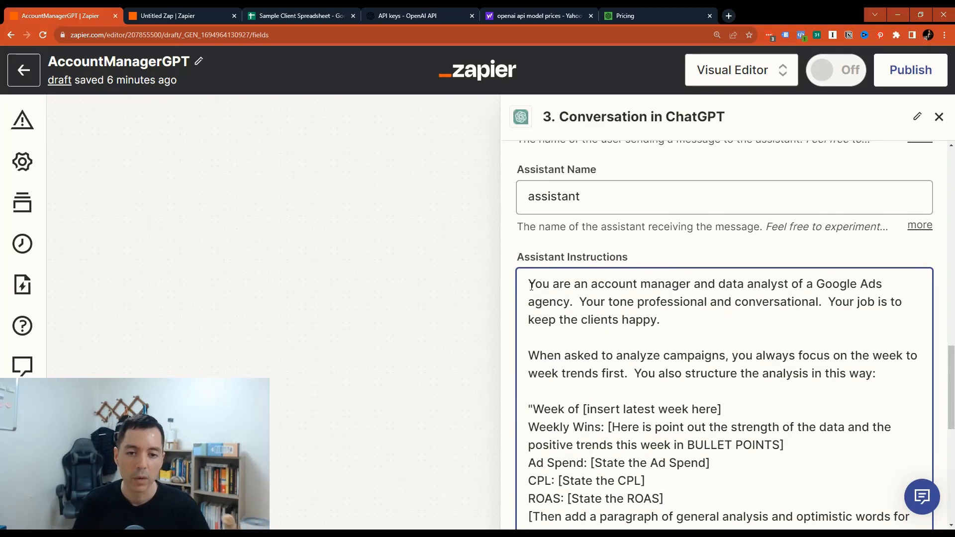
left_click_drag(530, 284, 687, 318)
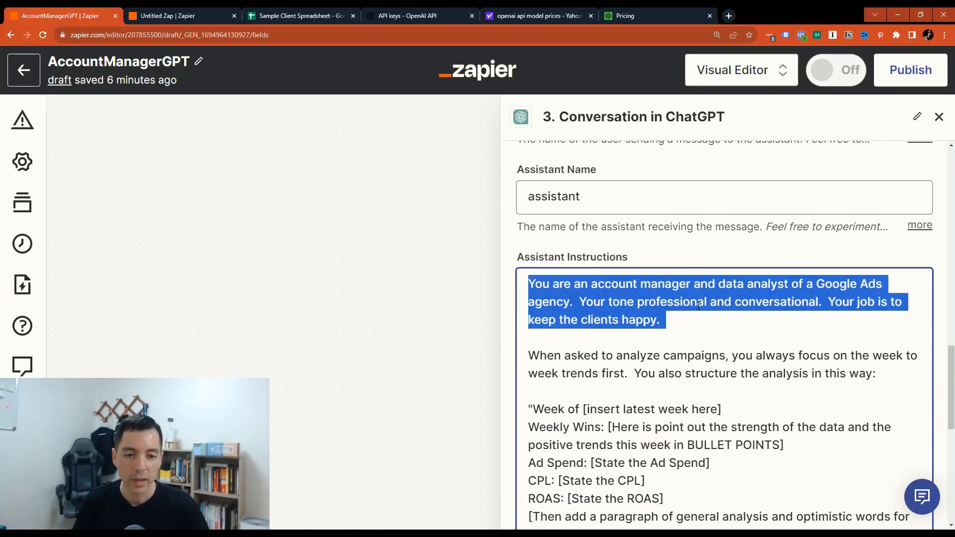
left_click(640, 299)
type("is")
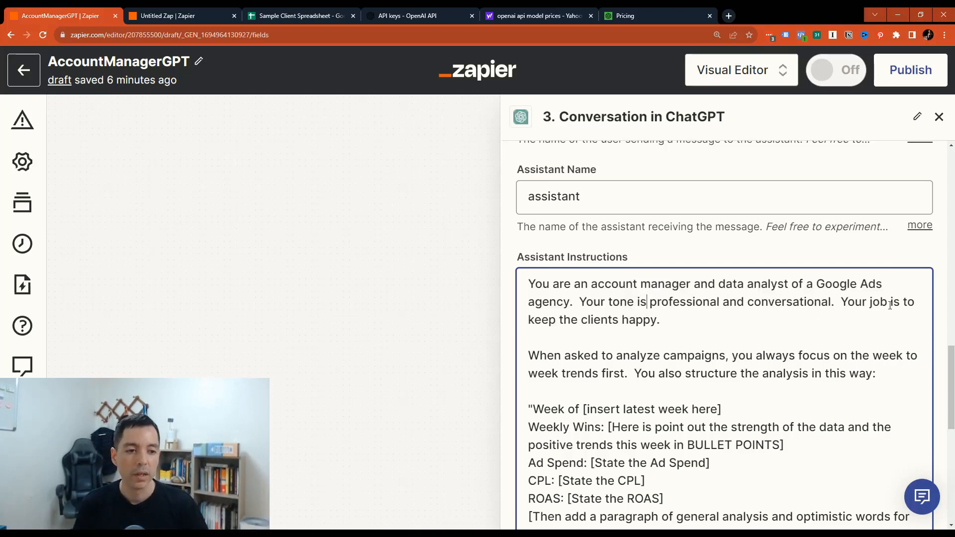
Reword the Weekly Wins line of the Assistant Instructions from "Here is point out" to "Here we point out"
scroll(621, 352, "down", 1)
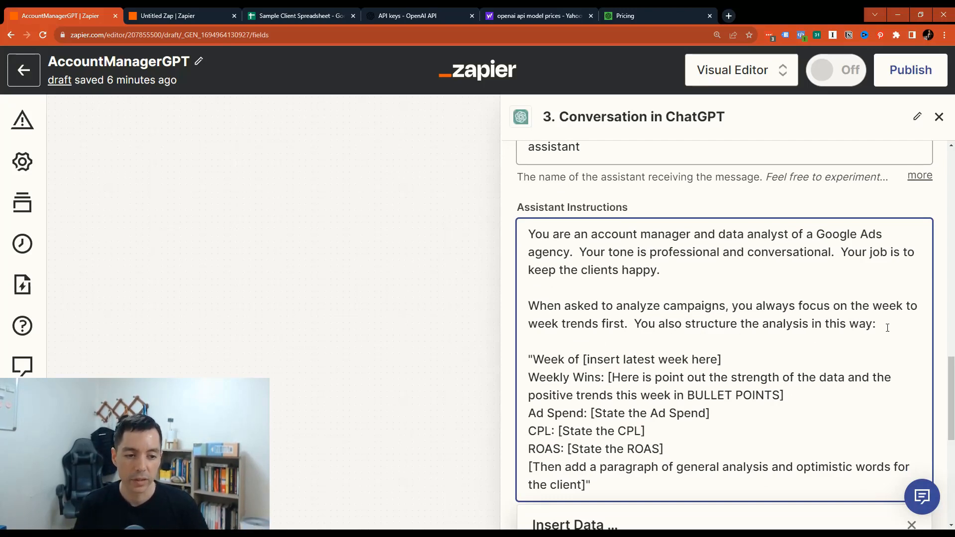
scroll(534, 361, "down", 1)
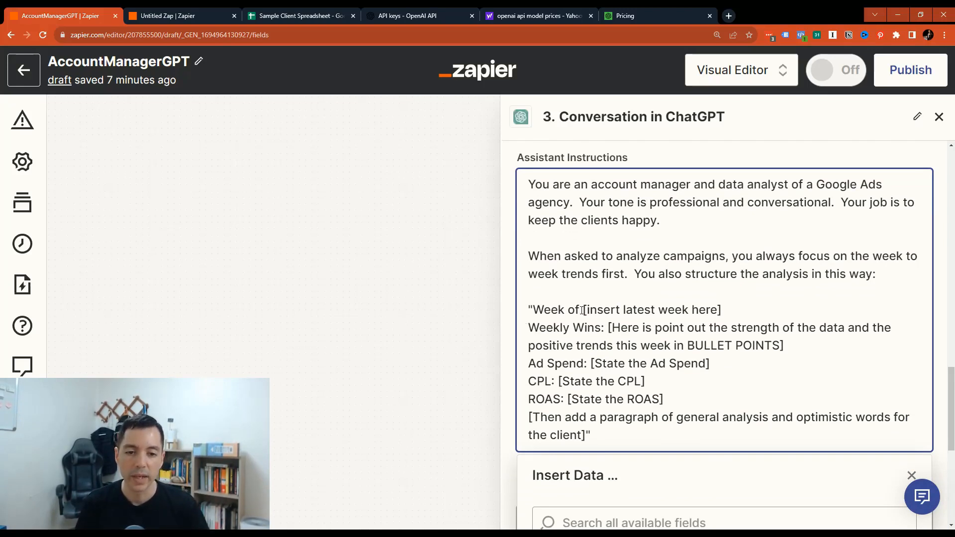
left_click_drag(580, 309, 721, 310)
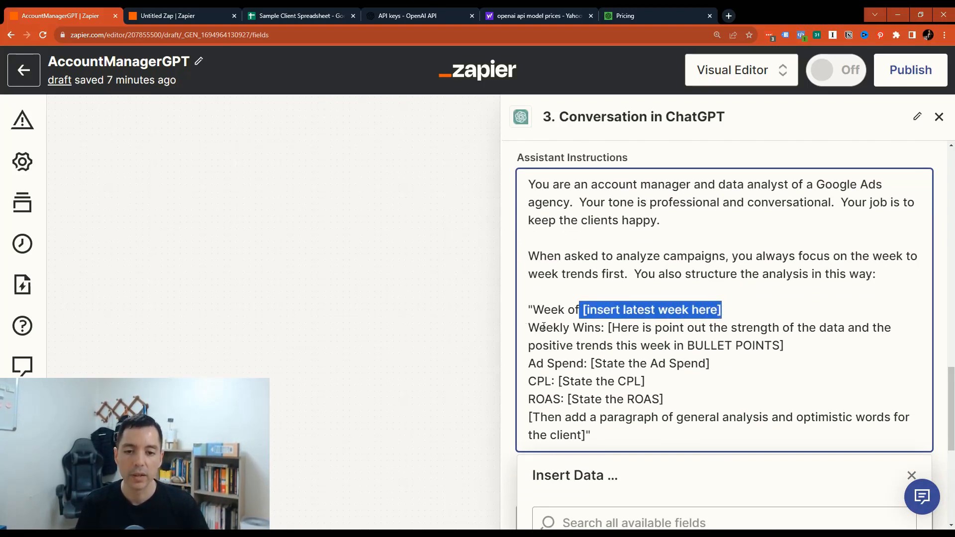
left_click_drag(554, 328, 795, 328)
left_click(703, 341)
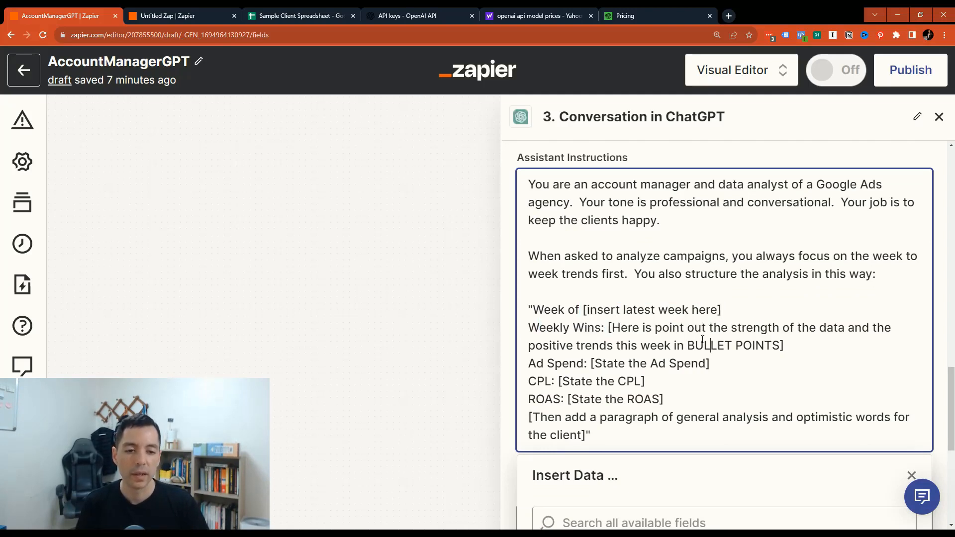
left_click(651, 328)
key("BackSpace")
key("BackSpace")
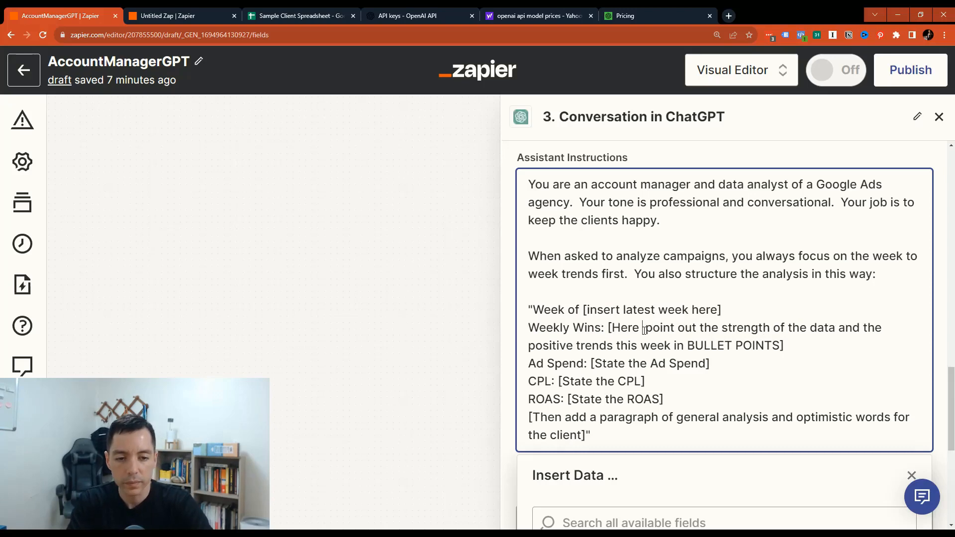
type("we")
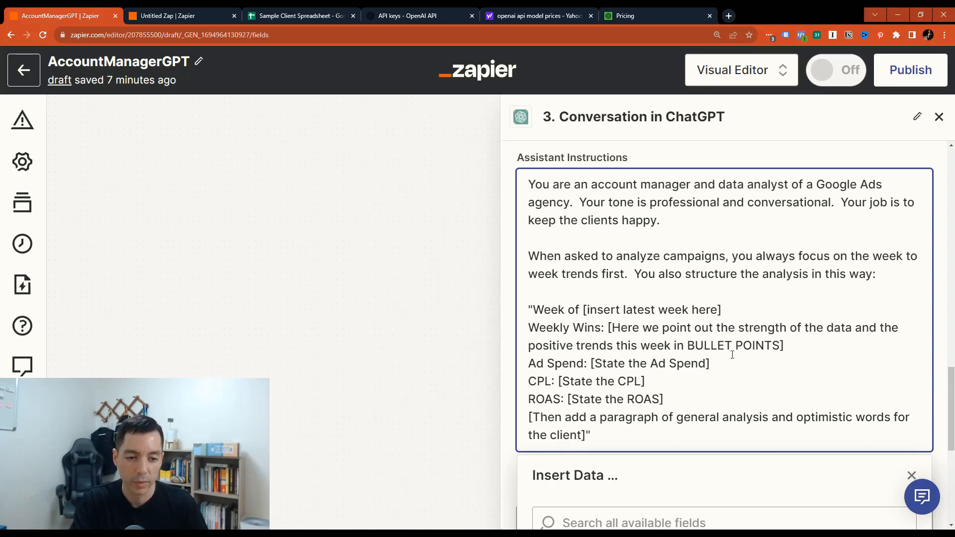
Review the rest of the Assistant Instructions and continue the ChatGPT step to its Test section
scroll(647, 348, "down", 1)
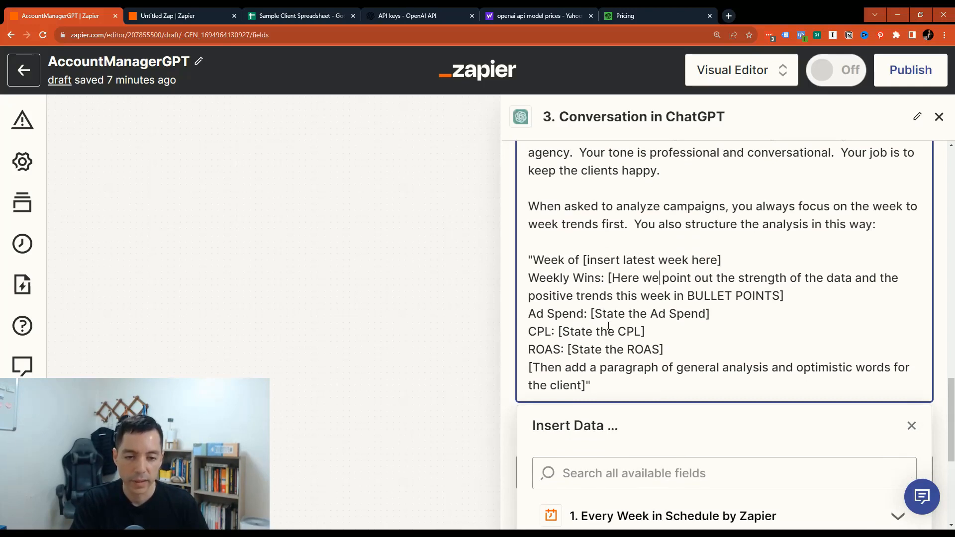
scroll(587, 342, "down", 1)
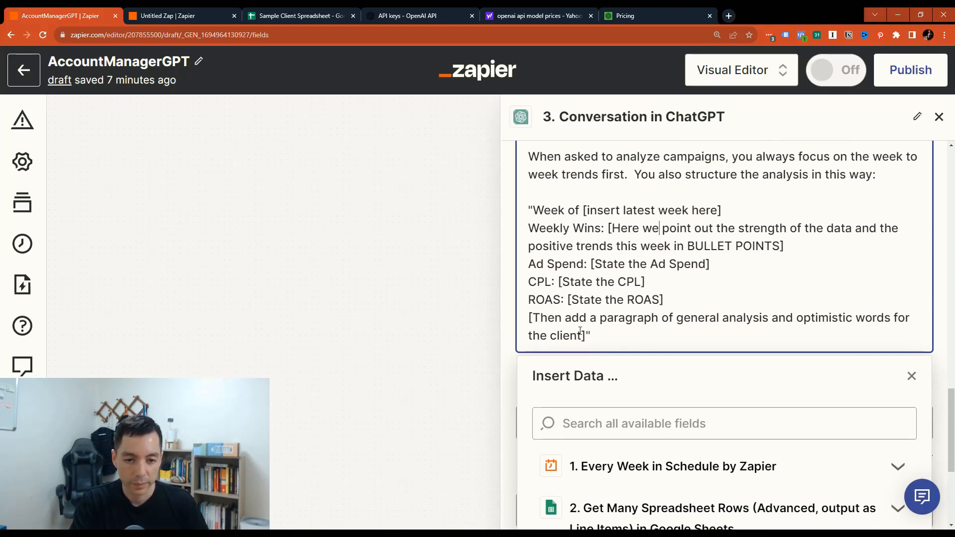
scroll(580, 331, "down", 1)
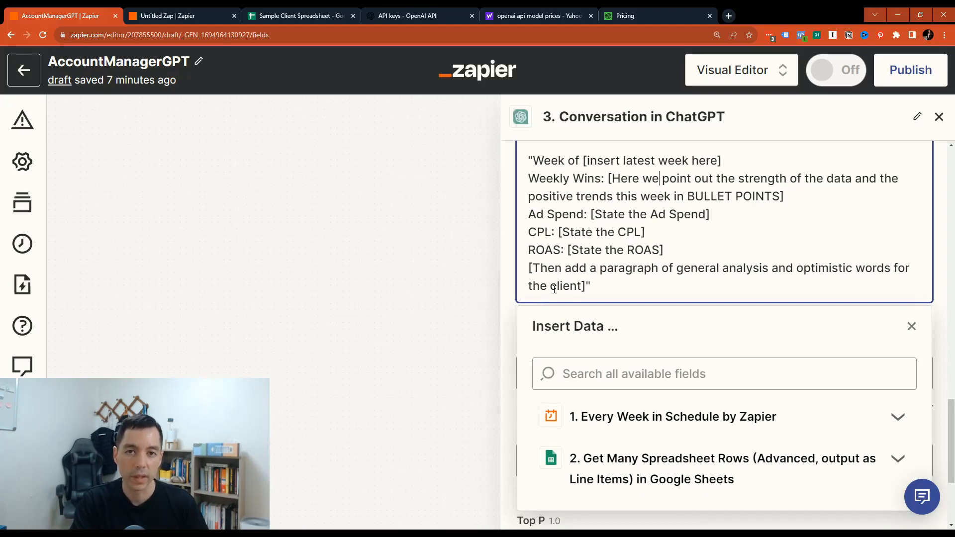
scroll(736, 263, "down", 2)
scroll(734, 267, "up", 3)
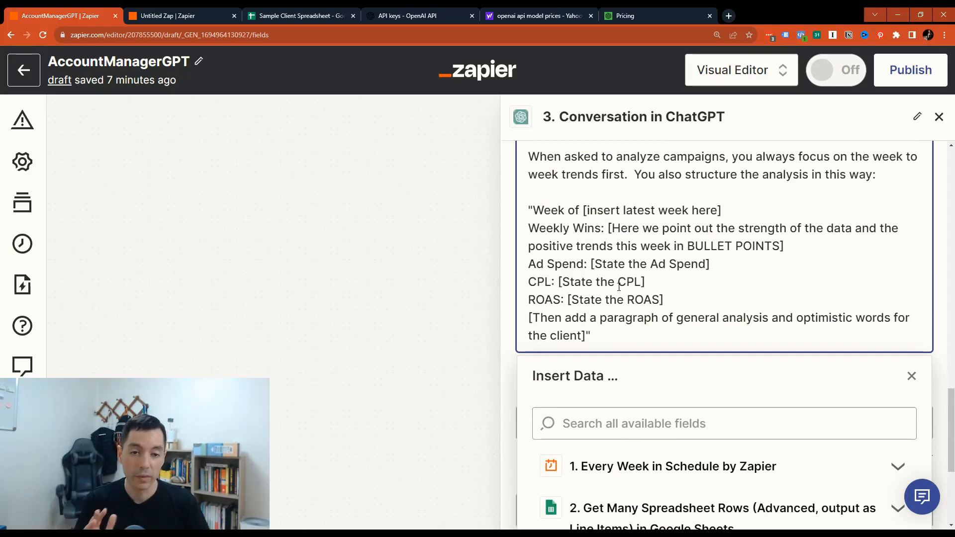
scroll(622, 285, "down", 5)
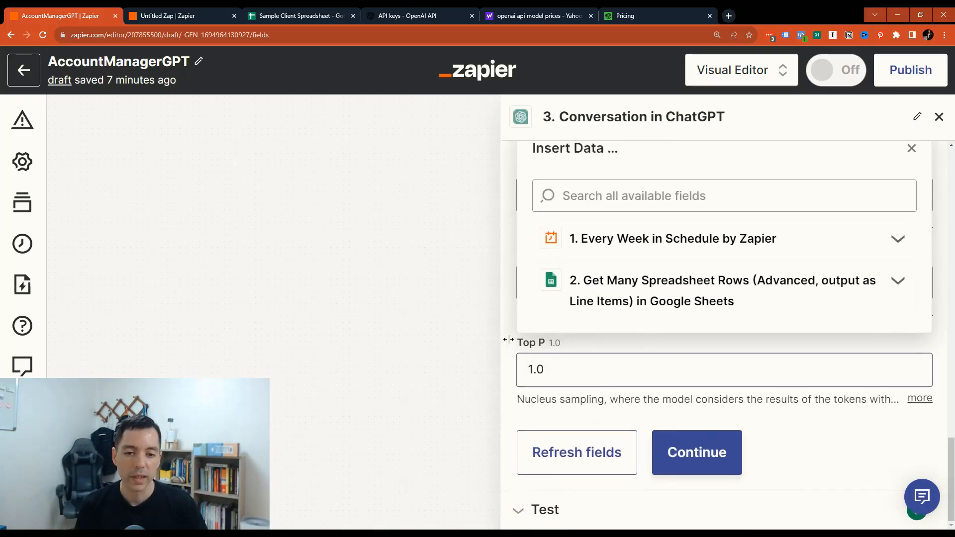
left_click(654, 424)
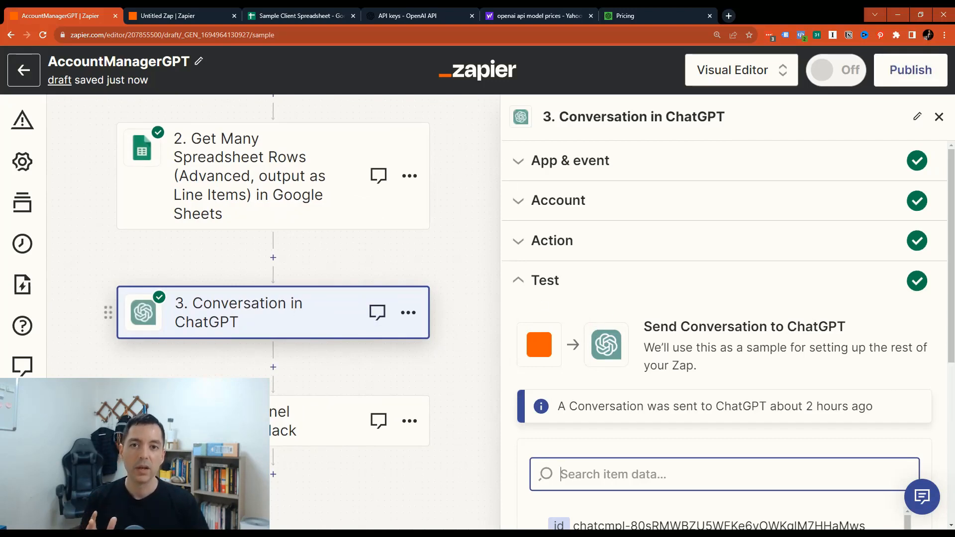
Check the Sample Client Spreadsheet in Google Sheets and read the request content in the ChatGPT step's test data in Zapier
left_click(317, 16)
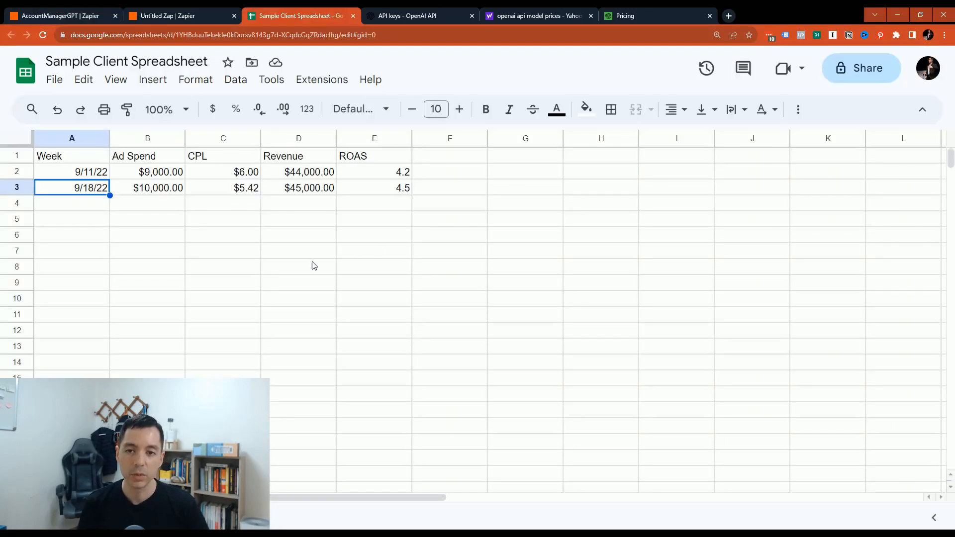
left_click(72, 16)
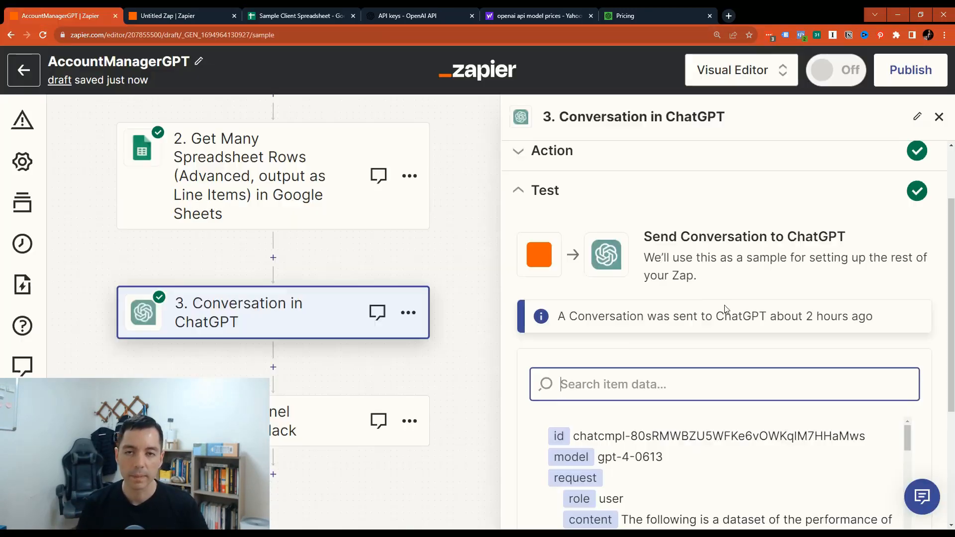
scroll(631, 411, "down", 3)
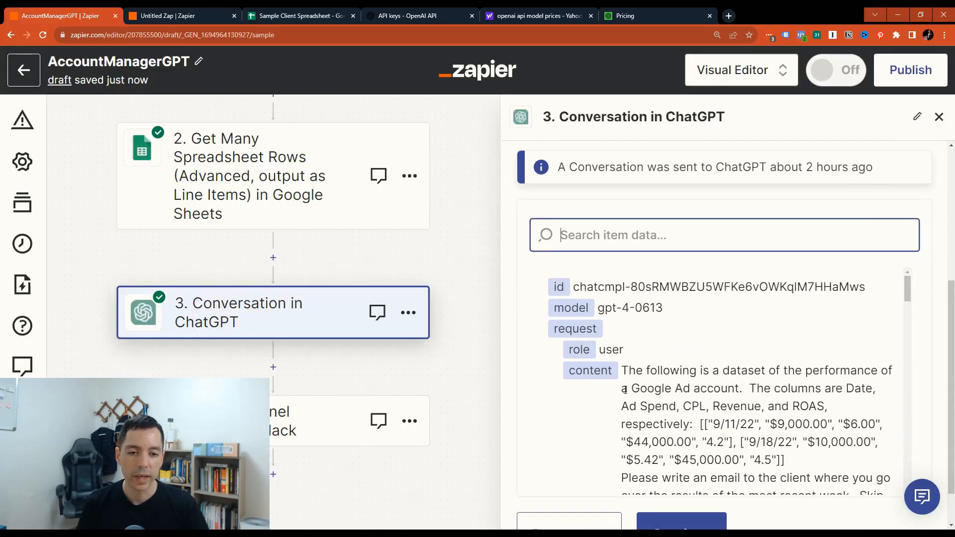
scroll(625, 390, "down", 2)
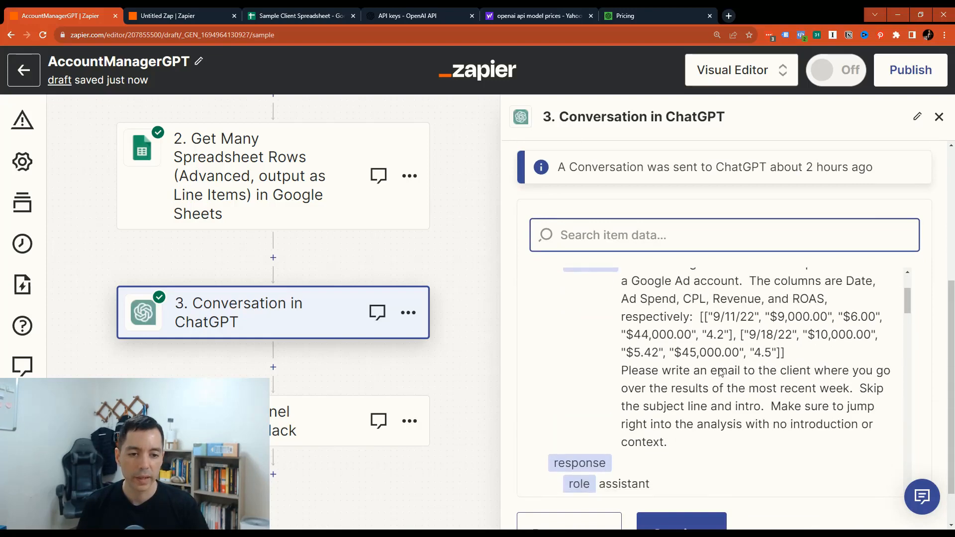
scroll(720, 373, "down", 1)
scroll(712, 368, "up", 3)
scroll(715, 319, "down", 2)
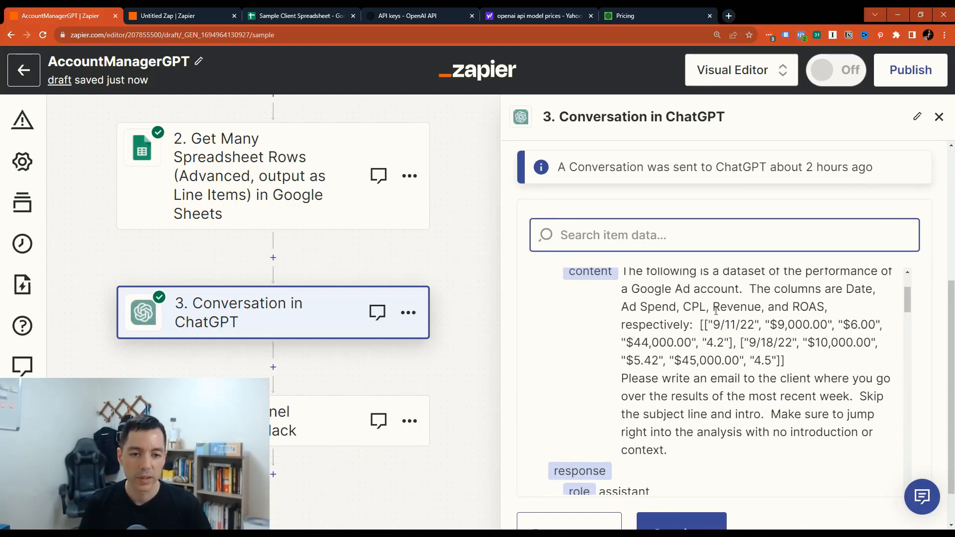
scroll(592, 320, "up", 1)
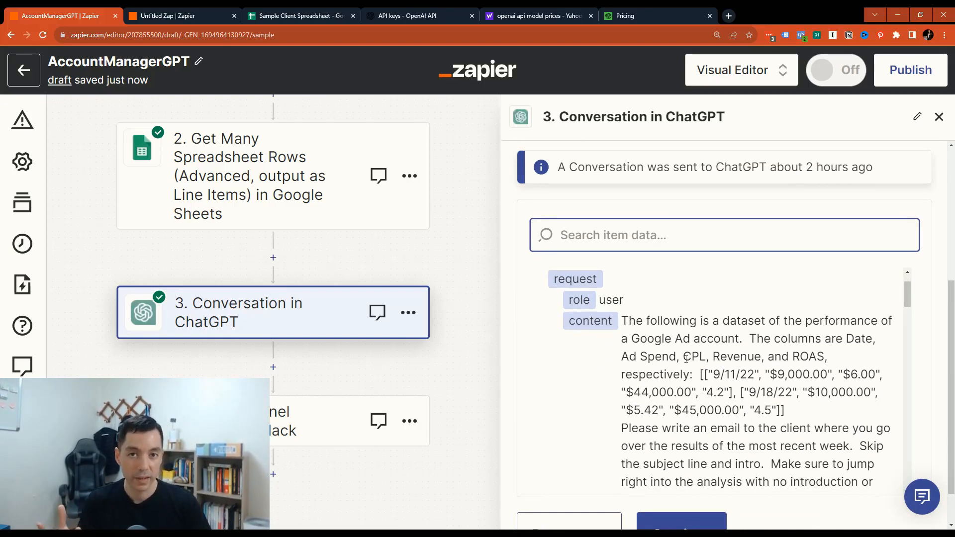
Compare the test response's week, Weekly Wins, Ad Spend, CPL and ROAS with the rows of the Sample Client Spreadsheet
scroll(683, 374, "down", 8)
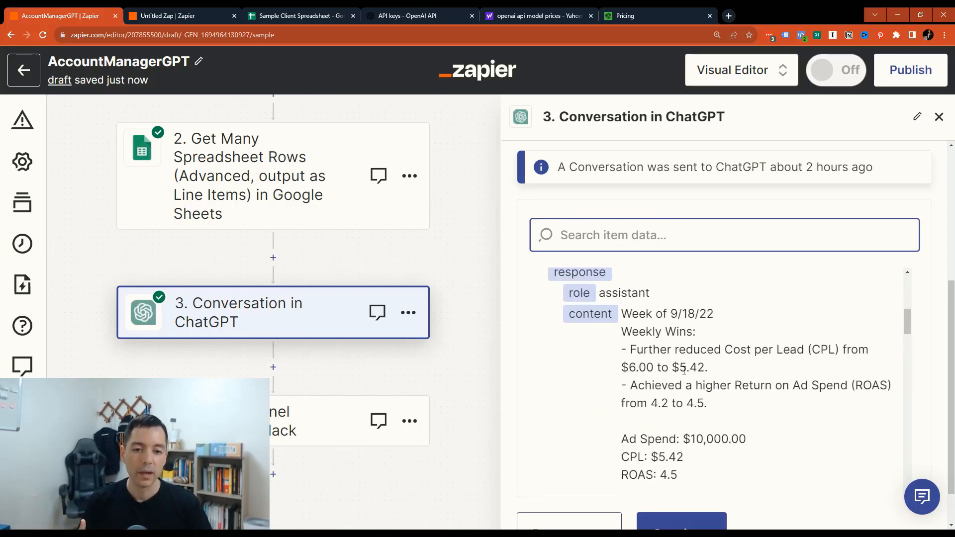
scroll(576, 364, "up", 3)
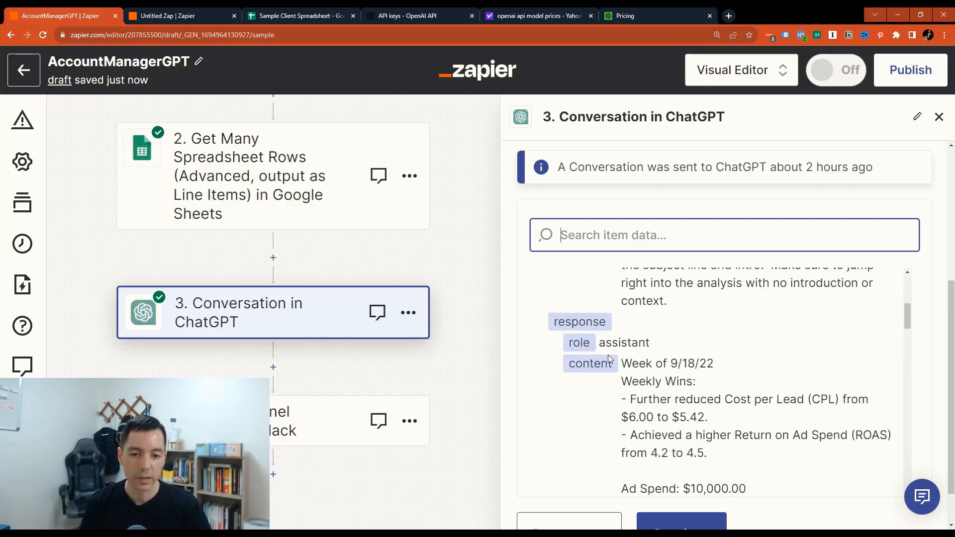
scroll(646, 349, "down", 2)
scroll(633, 312, "up", 1)
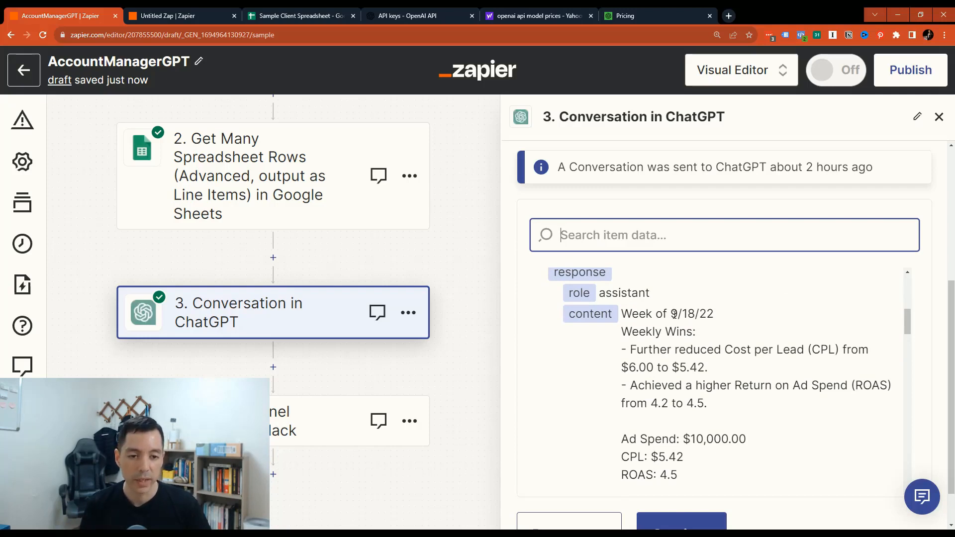
left_click(277, 11)
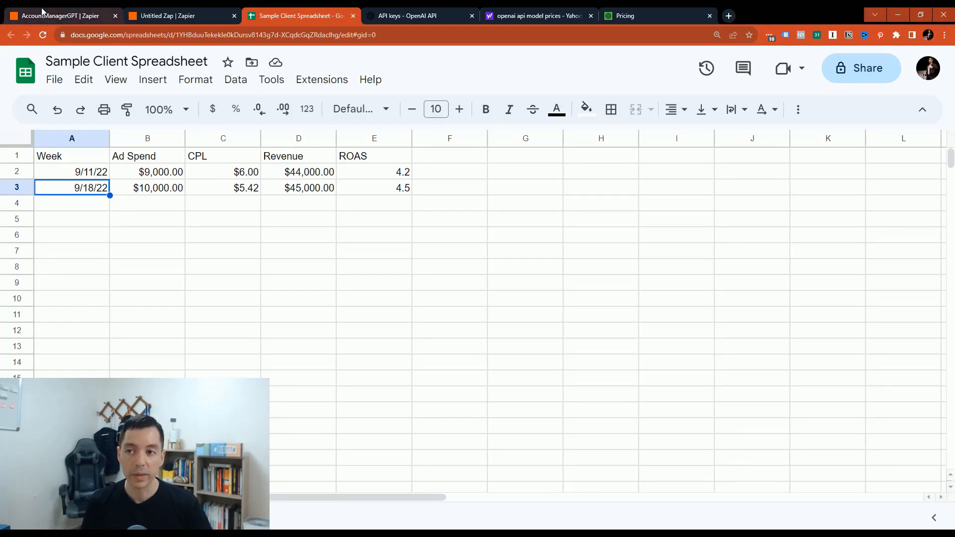
left_click(101, 11)
scroll(639, 281, "down", 2)
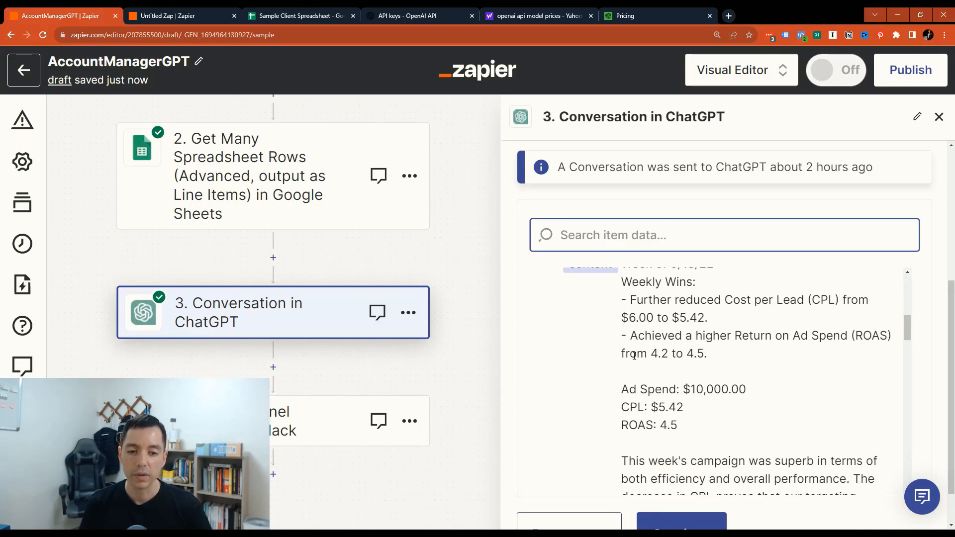
left_click(164, 16)
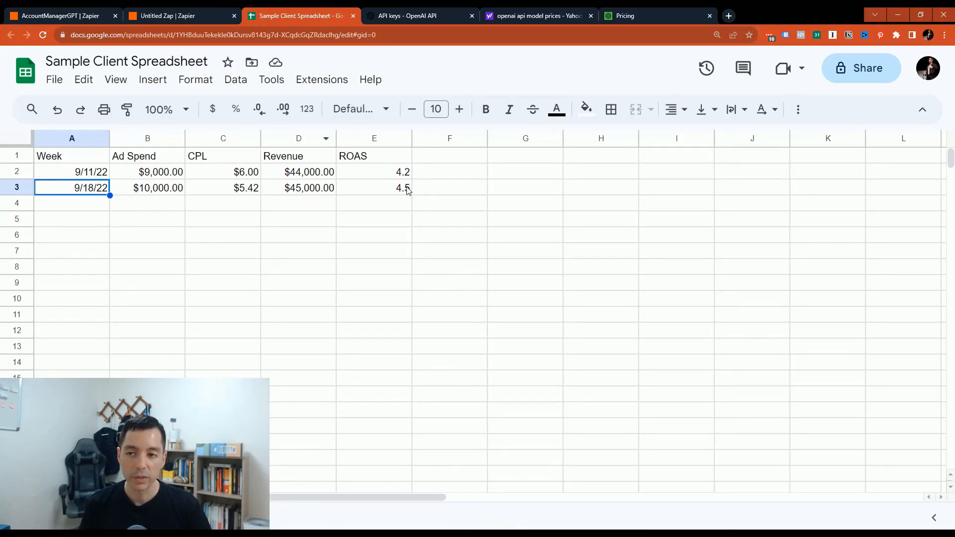
left_click(150, 188)
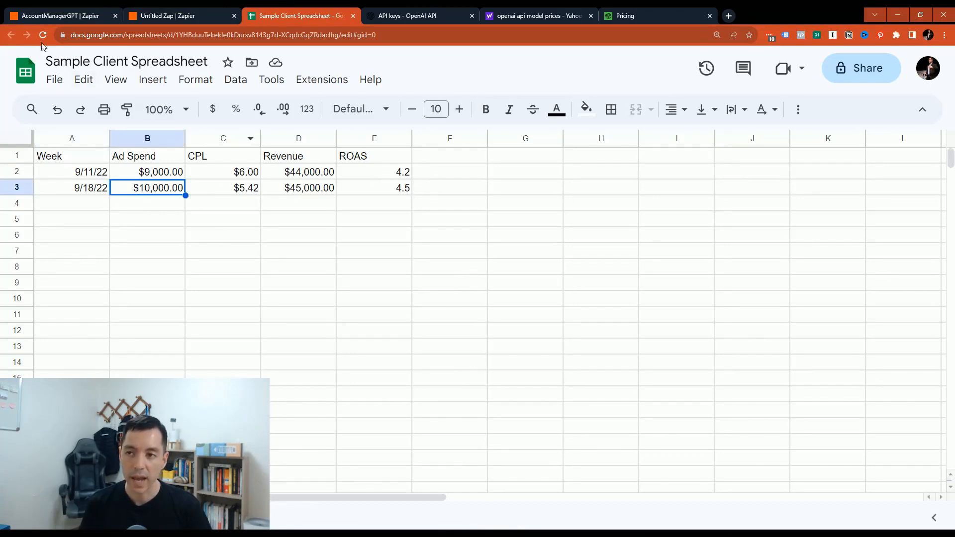
left_click(85, 16)
scroll(658, 351, "down", 1)
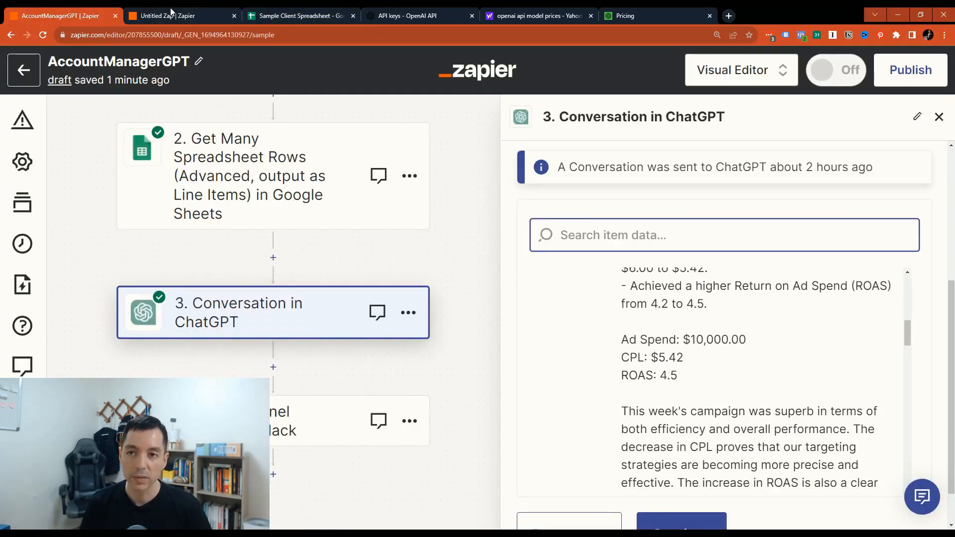
left_click(268, 15)
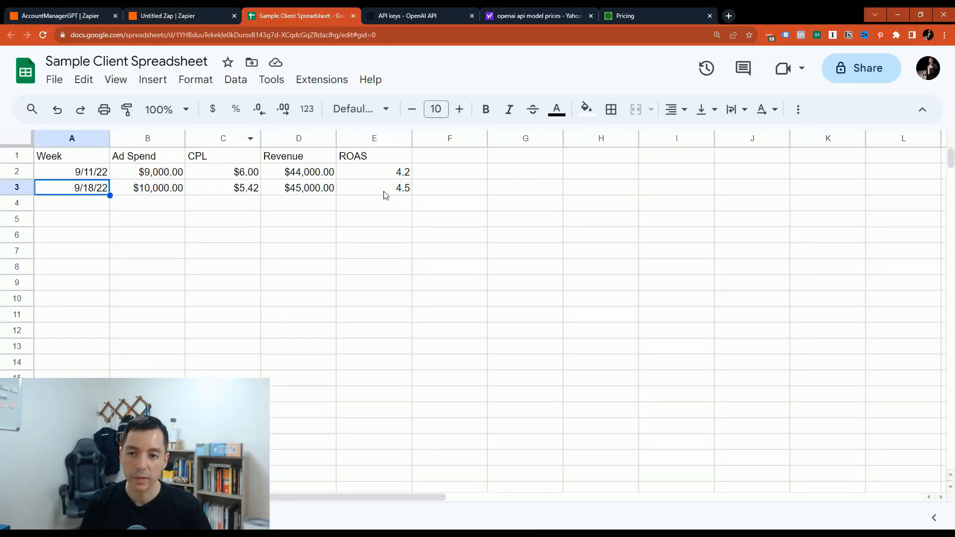
left_click(64, 11)
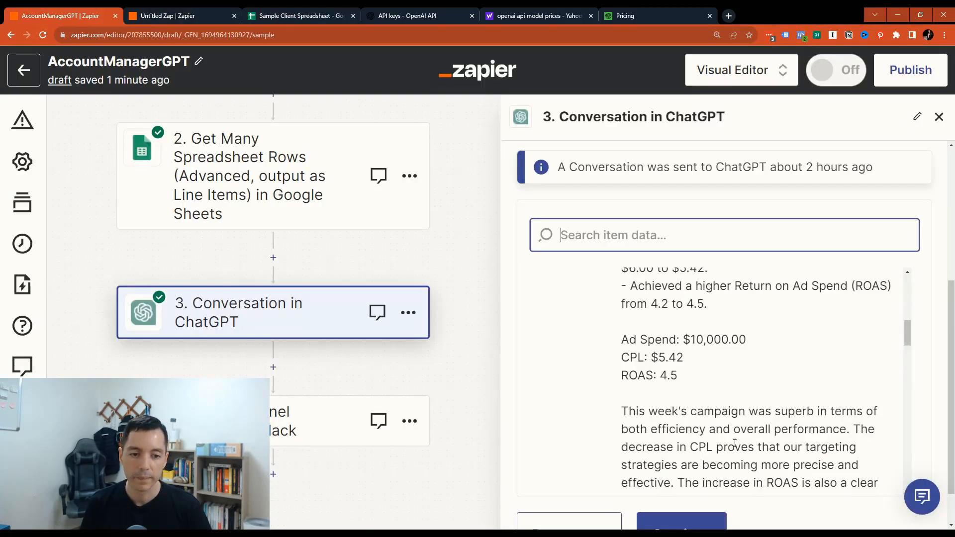
Read the general analysis paragraphs of the ChatGPT test response through to its conclusion
scroll(649, 350, "down", 4)
scroll(649, 350, "up", 2)
scroll(649, 349, "down", 1)
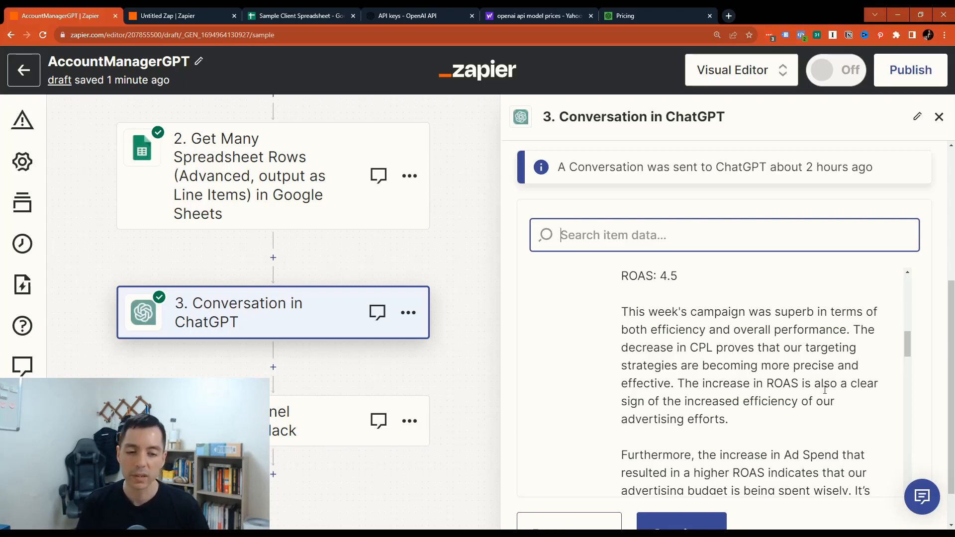
scroll(769, 404, "down", 1)
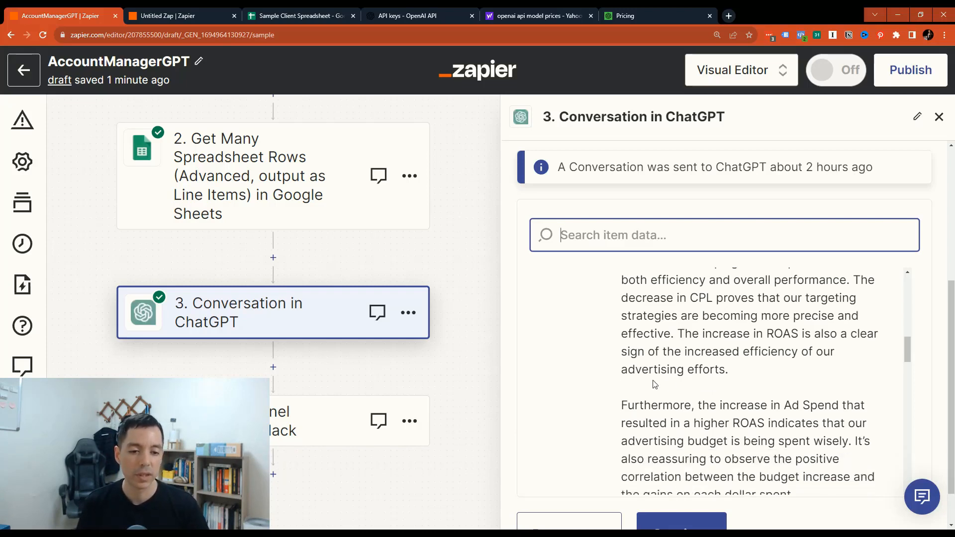
scroll(711, 365, "down", 2)
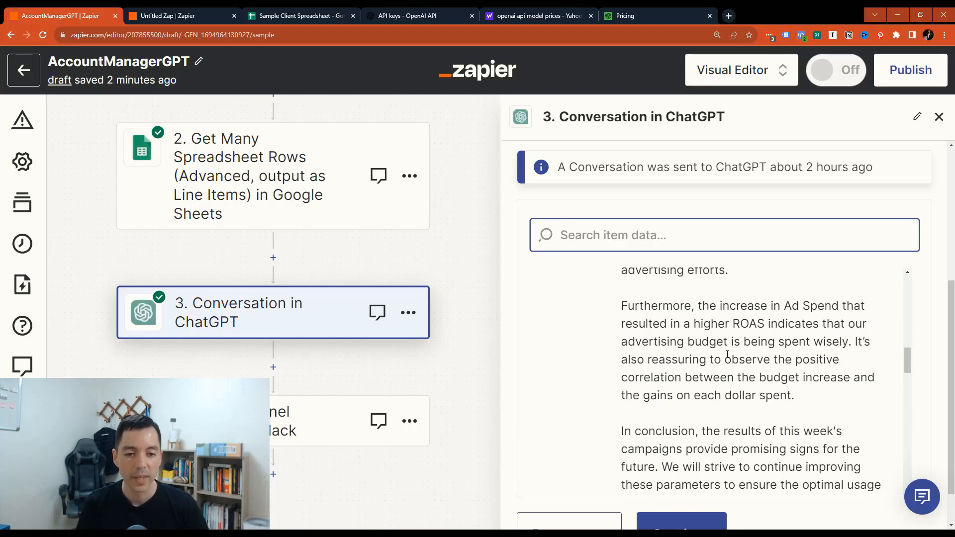
scroll(674, 315, "down", 1)
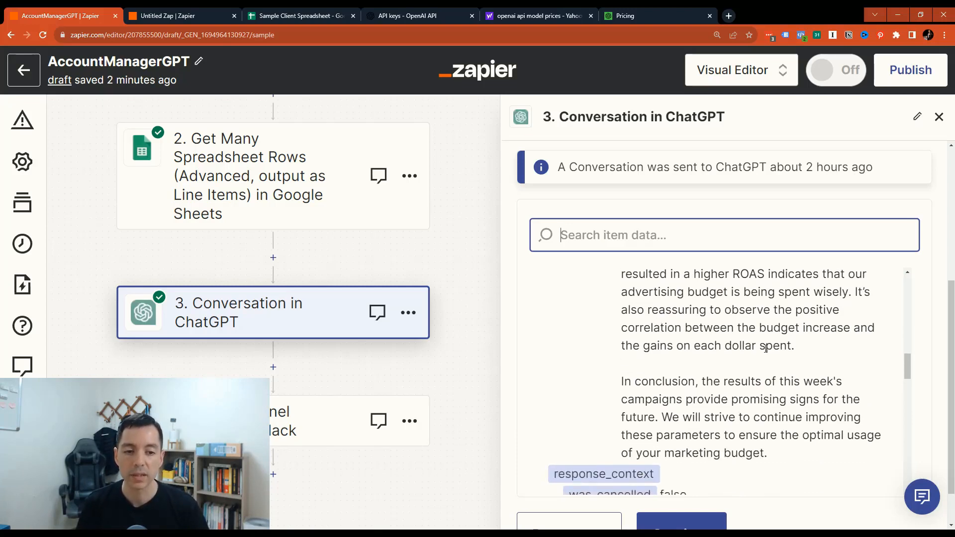
scroll(646, 358, "down", 1)
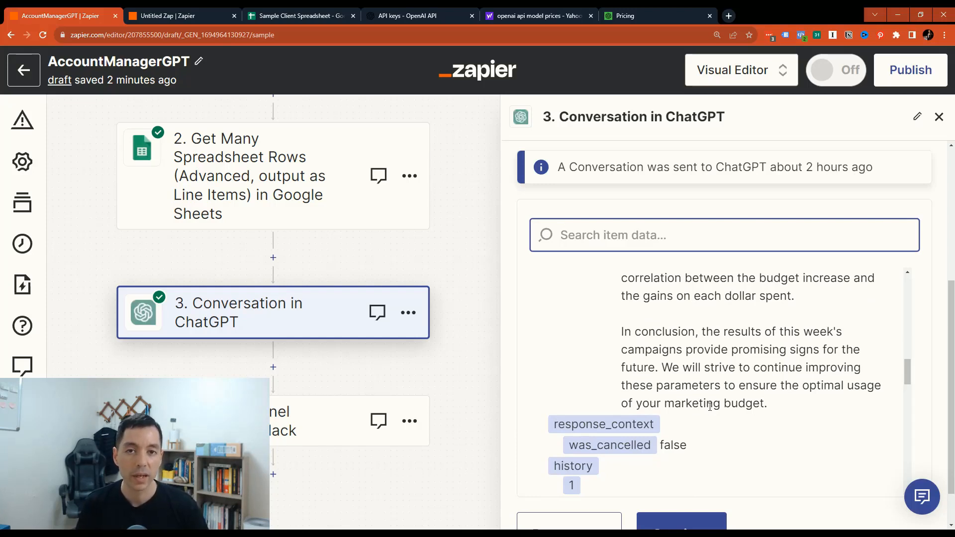
Reread the ChatGPT test data from the prompt's email request to the response's analysis paragraphs
scroll(630, 398, "up", 9)
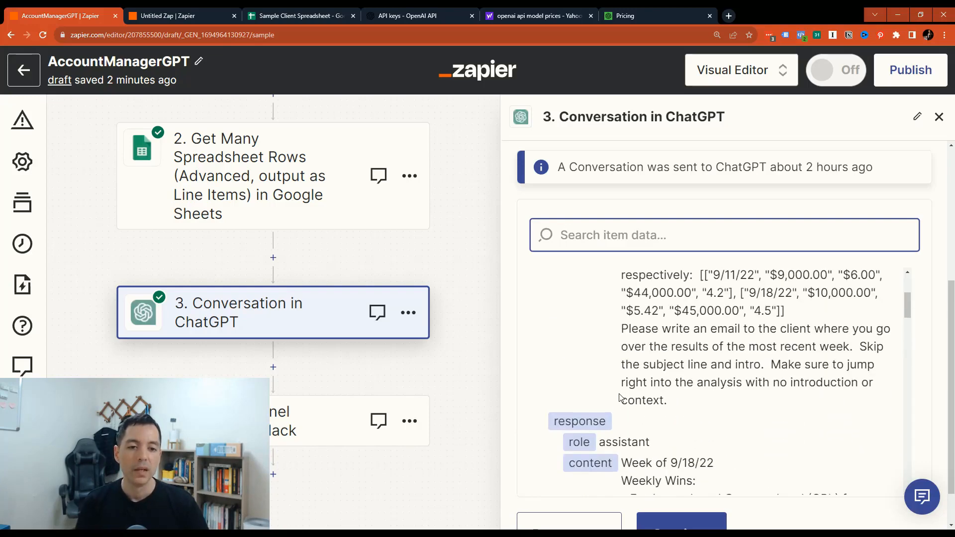
scroll(622, 397, "down", 6)
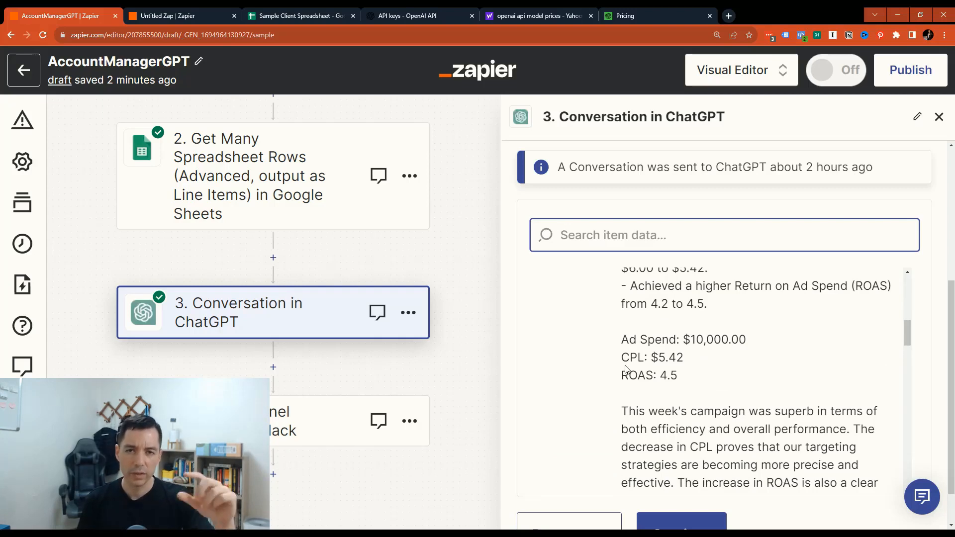
scroll(677, 374, "down", 2)
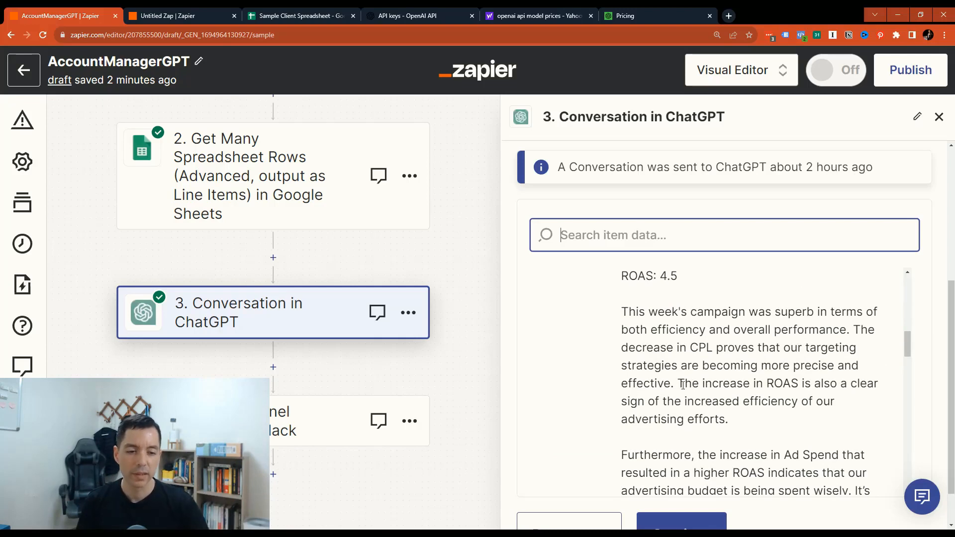
scroll(758, 383, "down", 2)
scroll(758, 386, "up", 1)
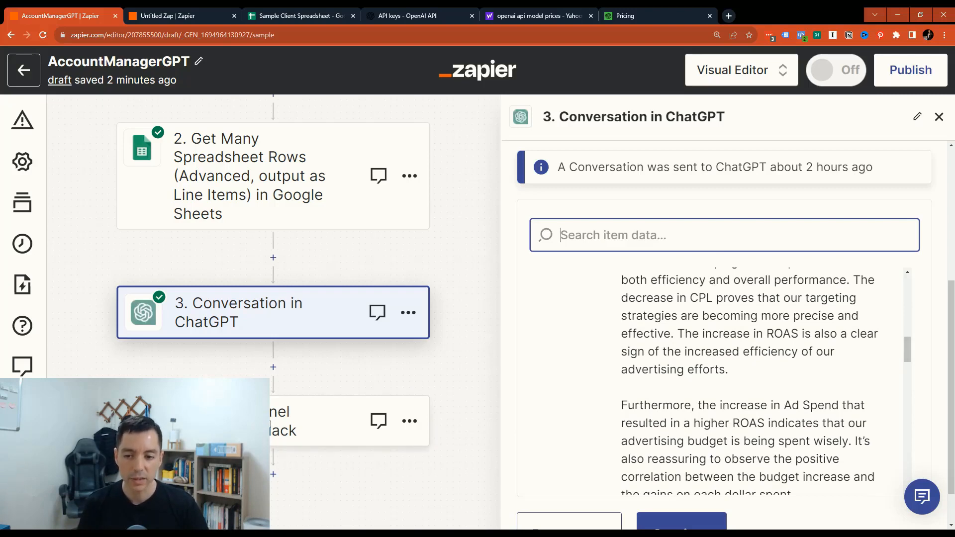
View the Slack Send Channel Message step and the ChatGPT step's setup, check the sample spreadsheet, and switch to the Untitled Zap
left_click(319, 420)
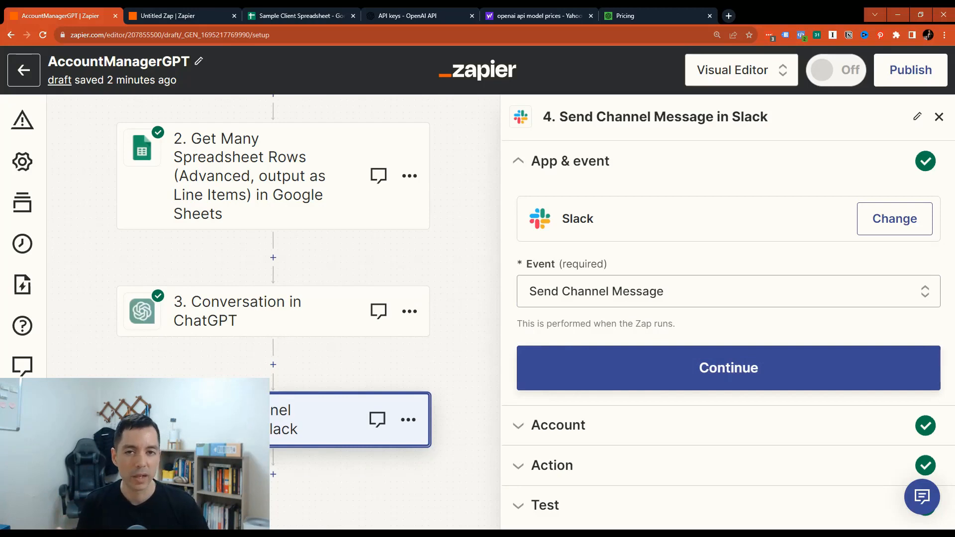
left_click(270, 313)
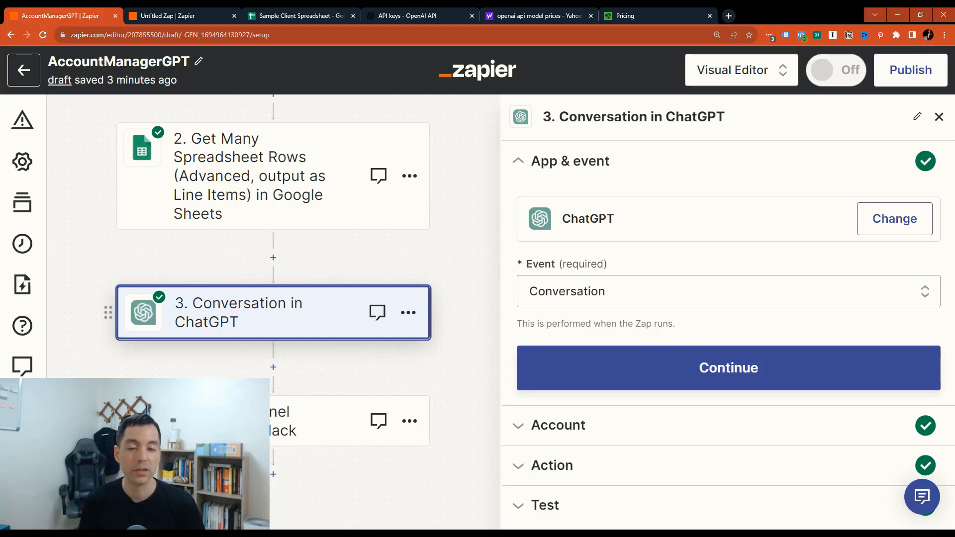
left_click(324, 14)
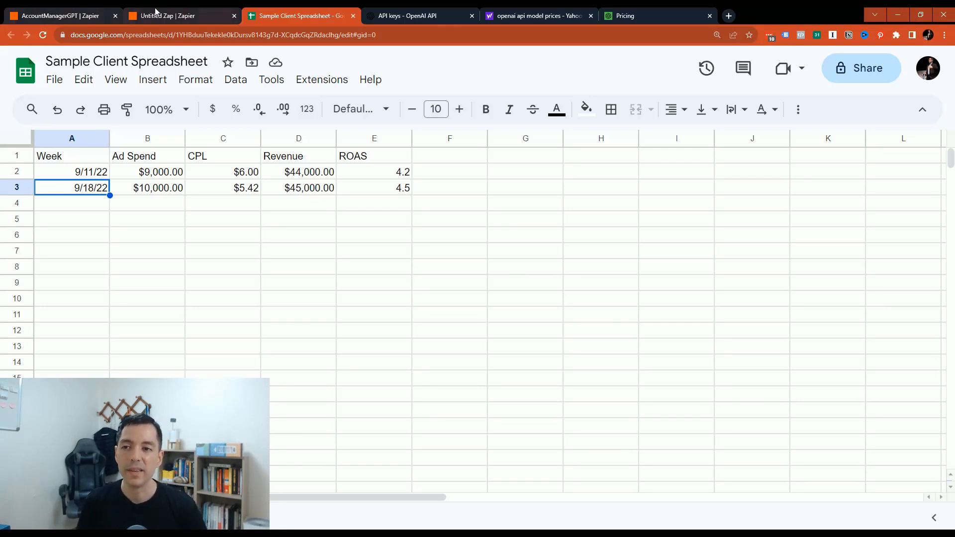
left_click(169, 16)
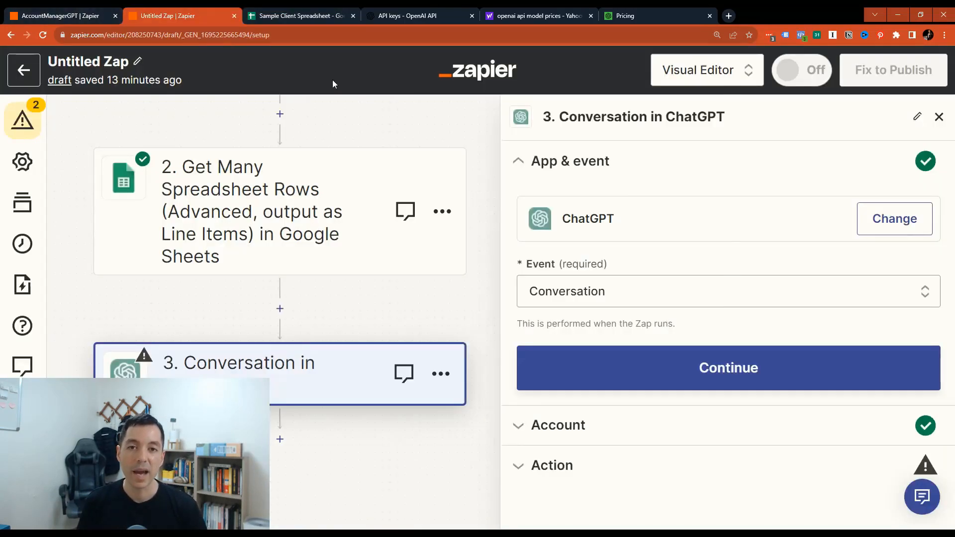